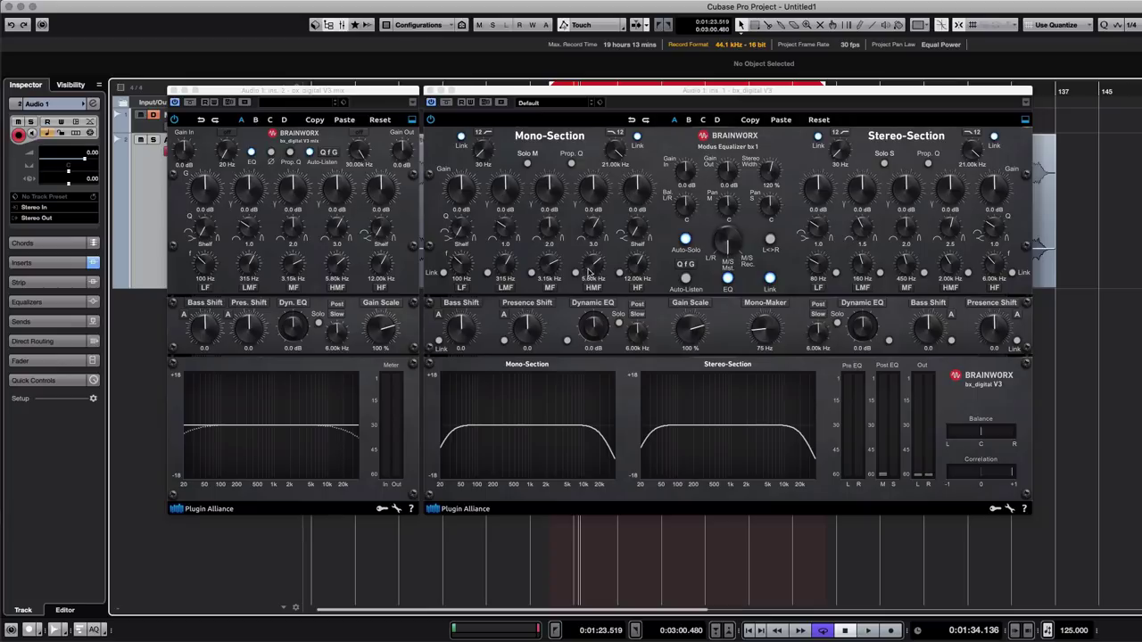
# - Stop playback, then hide and reshow the analyzer and meter section three times, leaving it visible
pyautogui.press('space')
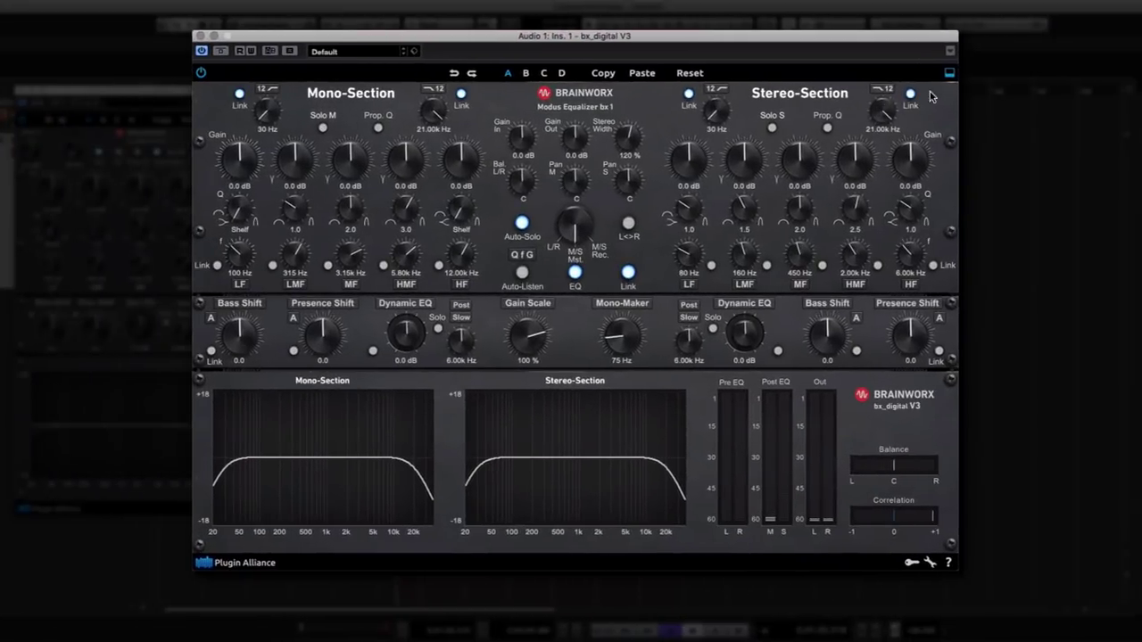
pyautogui.click(948, 75)
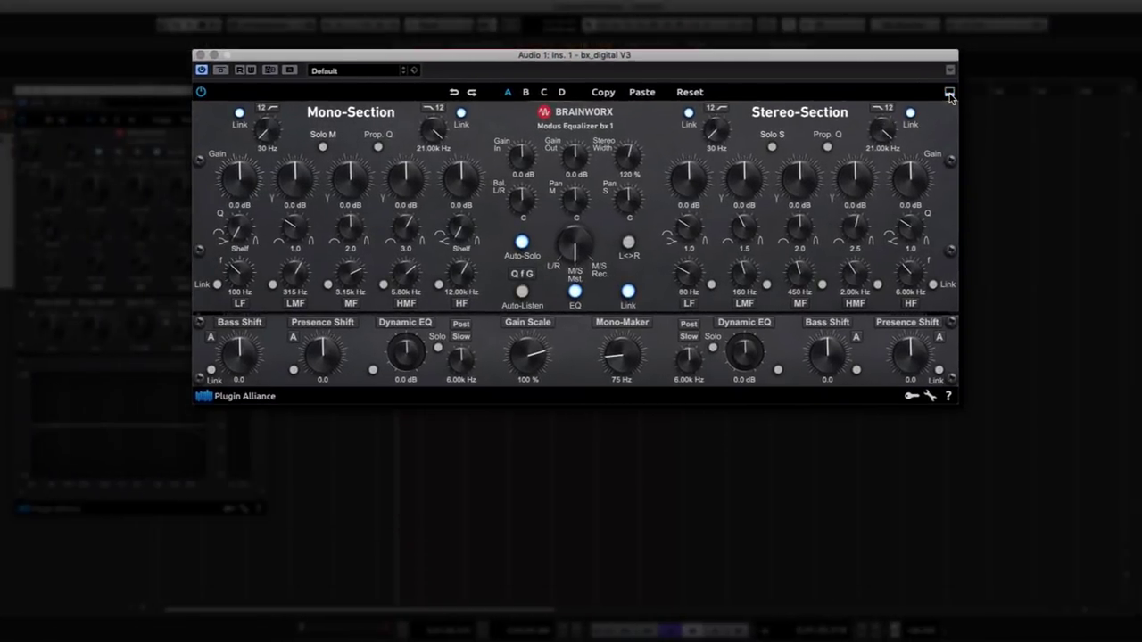
pyautogui.click(949, 76)
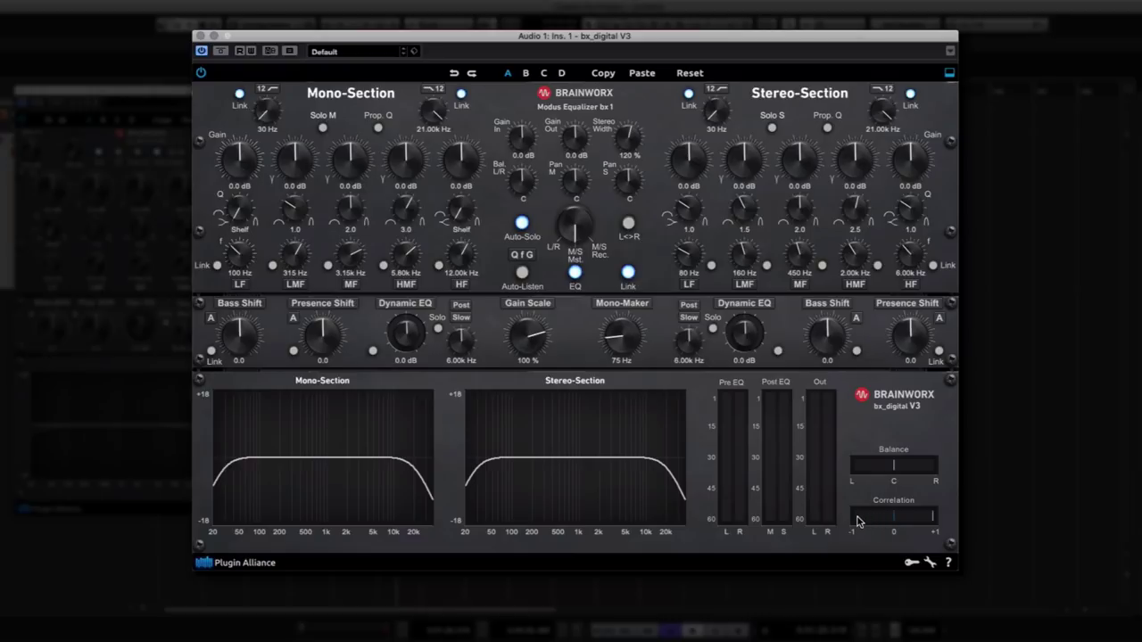
pyautogui.click(950, 72)
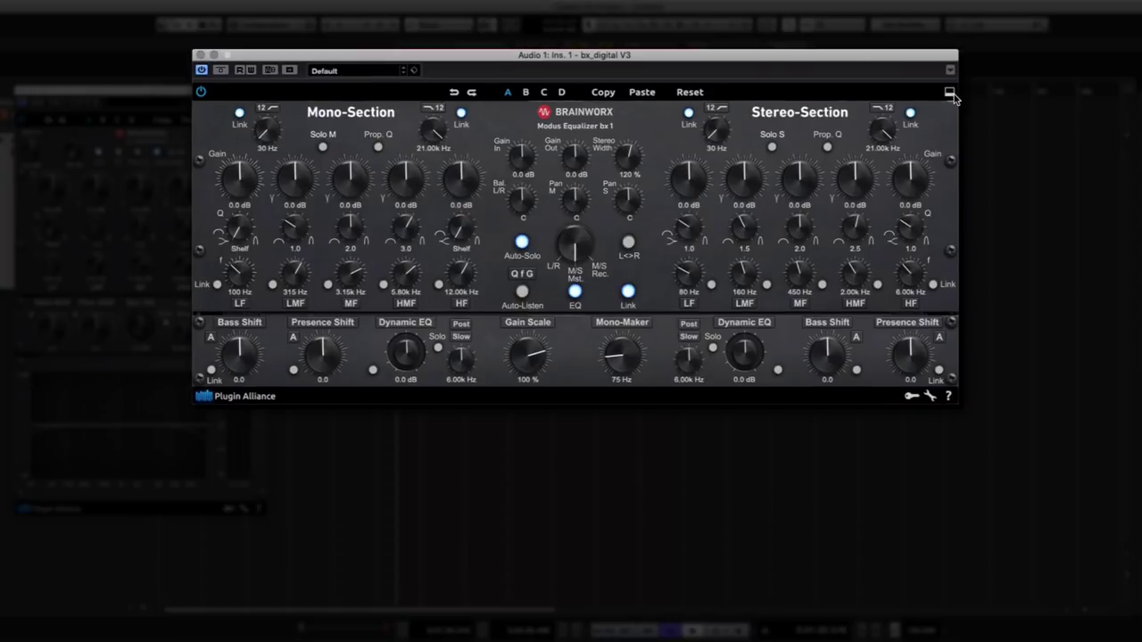
pyautogui.click(950, 92)
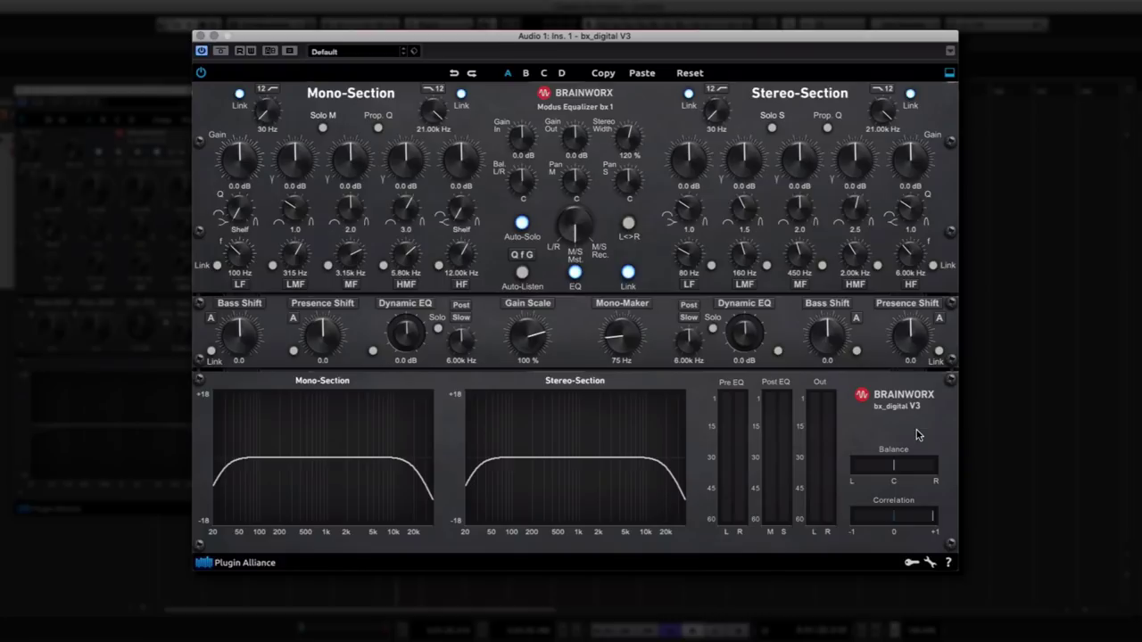
pyautogui.click(949, 74)
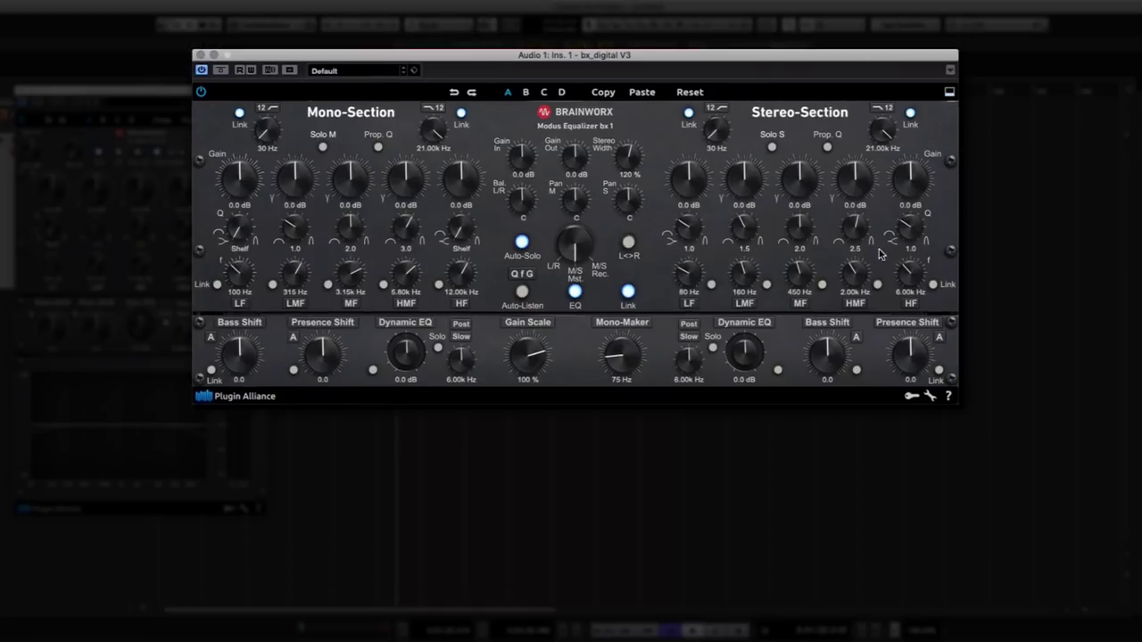
pyautogui.click(949, 92)
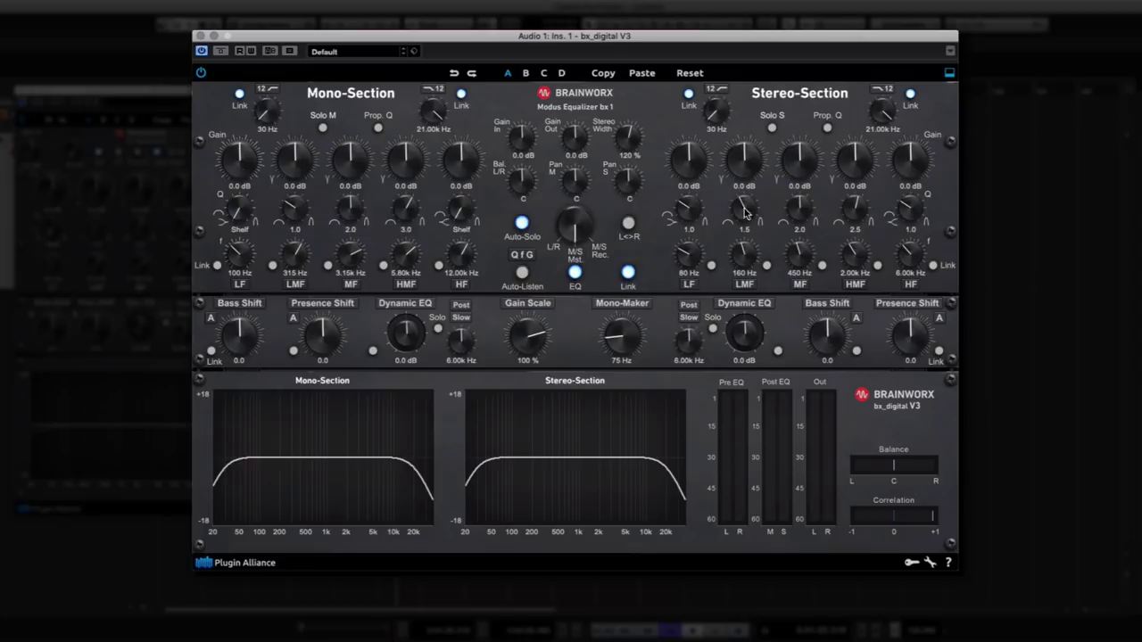
pyautogui.click(523, 276)
pyautogui.click(522, 274)
pyautogui.moveTo(588, 252); pyautogui.dragTo(580, 307)
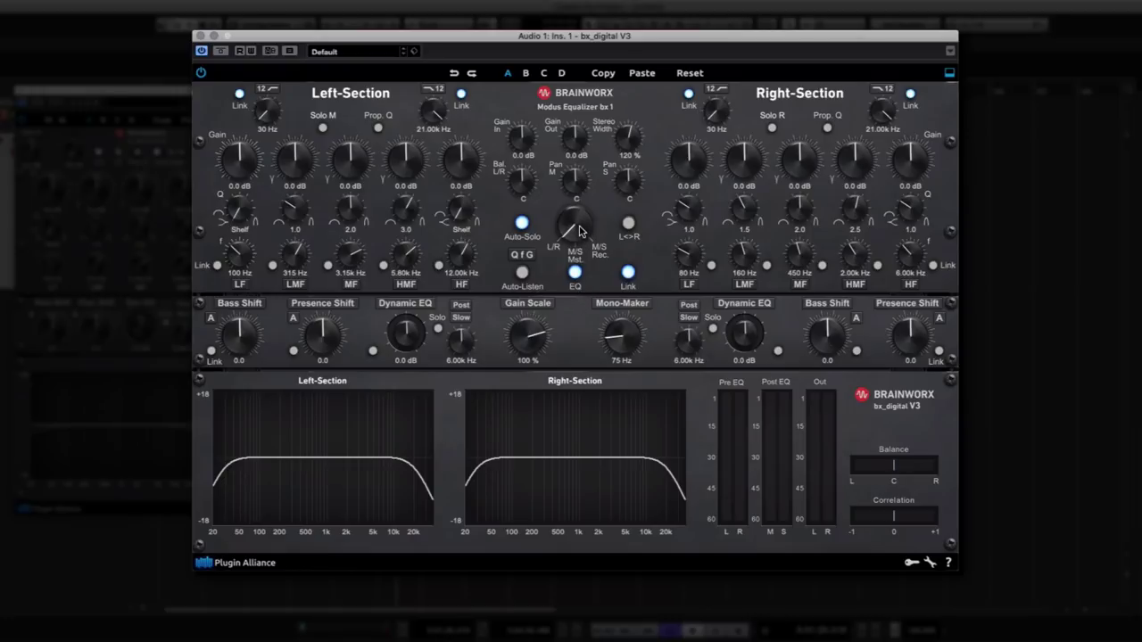
pyautogui.moveTo(585, 252); pyautogui.dragTo(569, 189)
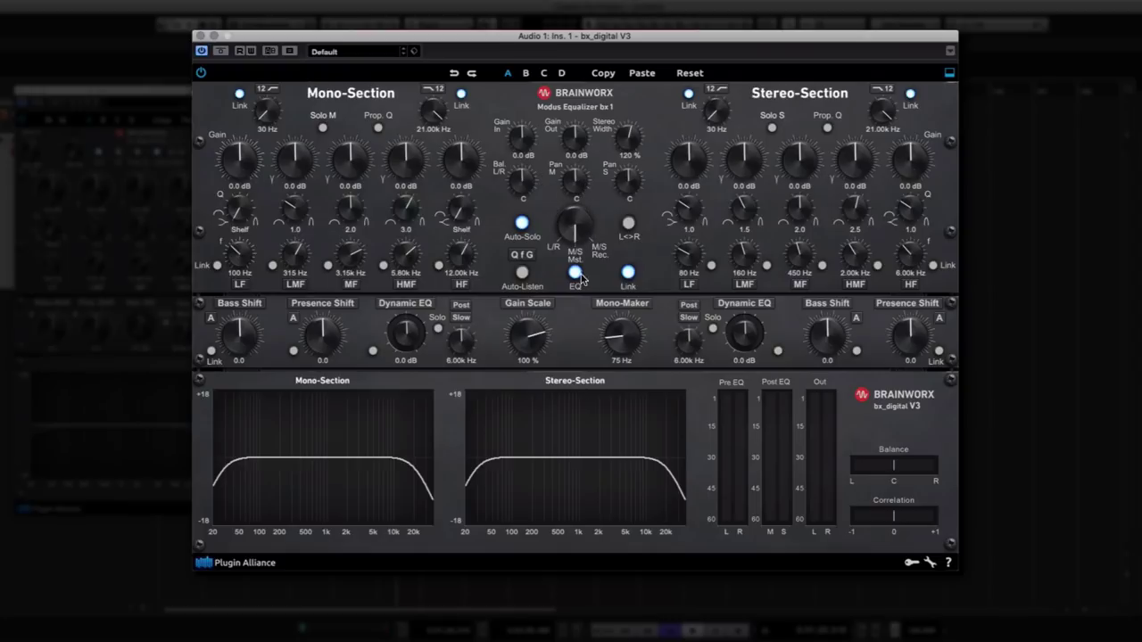
# - Toggle Auto-Solo off and back on, then start playback of the track
pyautogui.click(523, 225)
pyautogui.click(523, 224)
pyautogui.press('space')
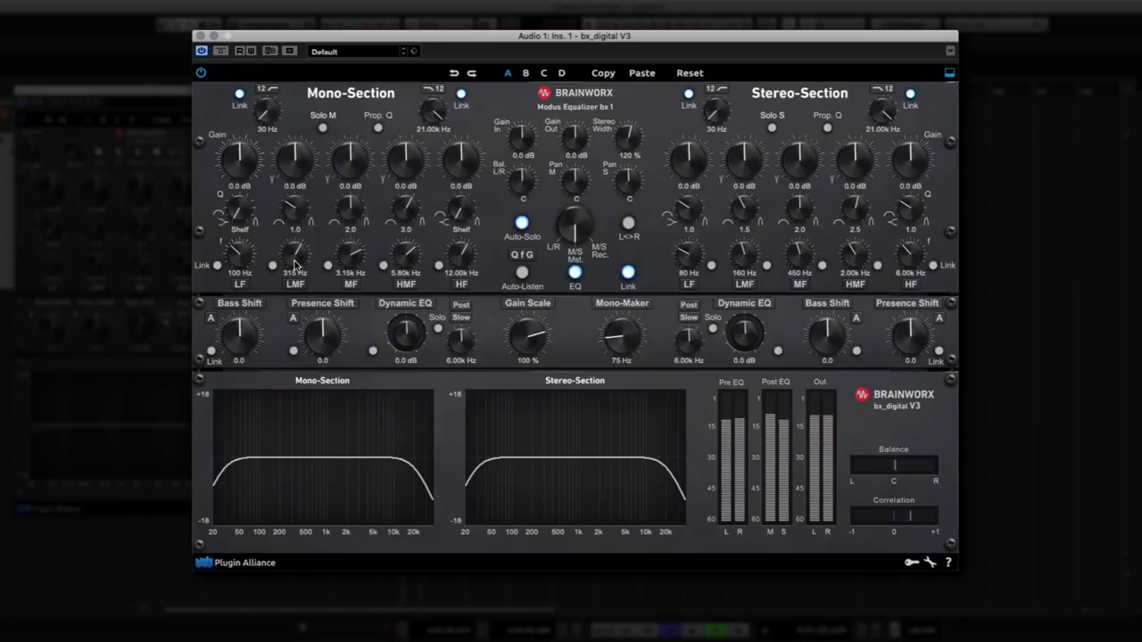
# - Set Mono LMF frequency to 462 Hz and Stereo MF to 373 Hz, then enable Auto-Listen
pyautogui.moveTo(297, 265)
pyautogui.mouseDown()
pyautogui.moveTo(295, 302)
pyautogui.moveTo(298, 253)
pyautogui.mouseUp()
pyautogui.moveTo(303, 164); pyautogui.dragTo(309, 172)
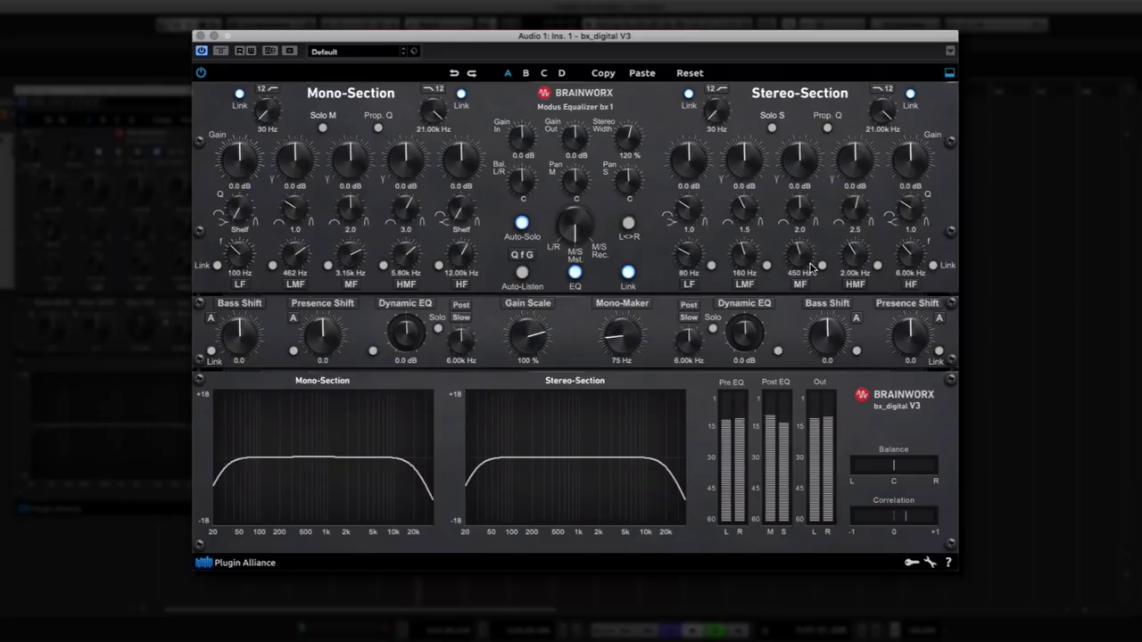
pyautogui.moveTo(801, 260)
pyautogui.mouseDown()
pyautogui.moveTo(808, 241)
pyautogui.moveTo(800, 256)
pyautogui.mouseUp()
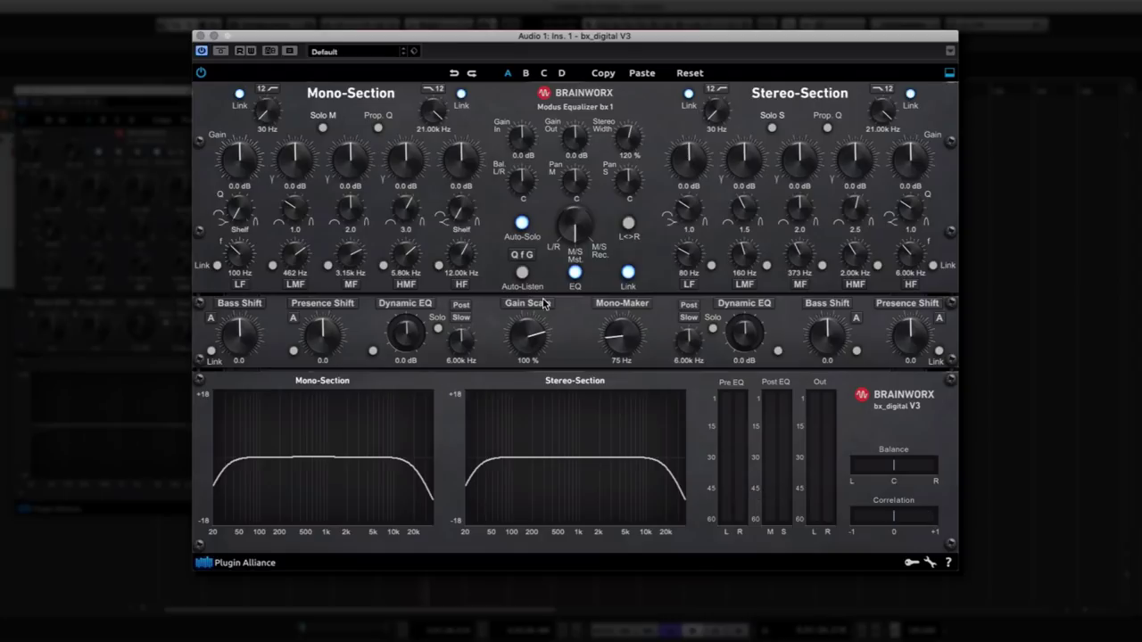
pyautogui.click(522, 273)
# - Keep the Q f G knob control mode and sweep the Mono MF frequency downward
pyautogui.click(524, 257)
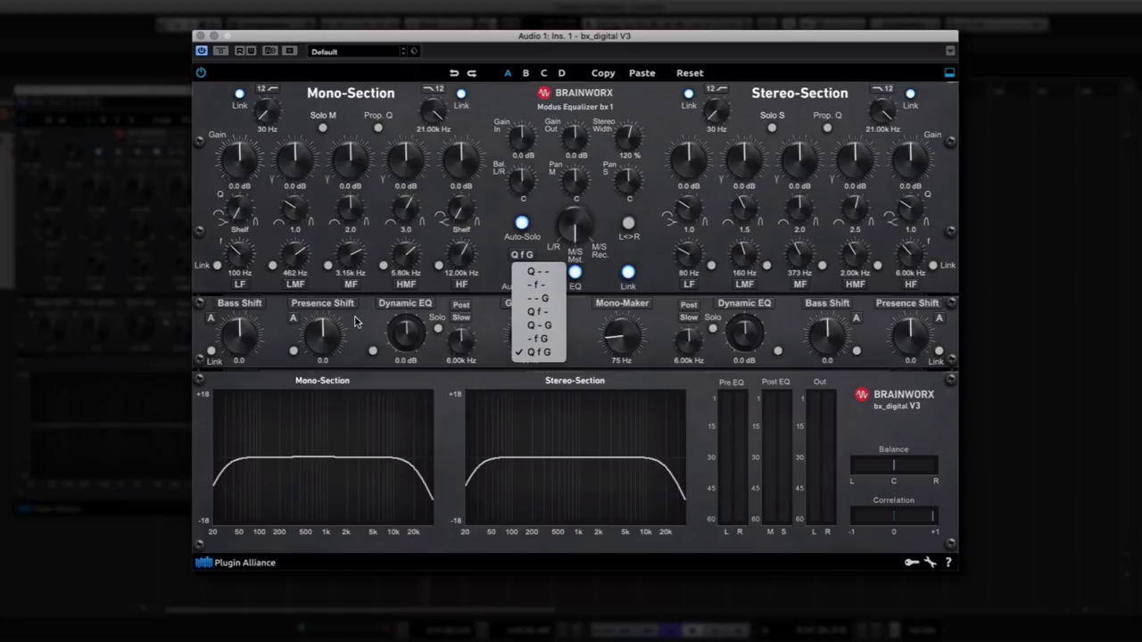
pyautogui.click(559, 357)
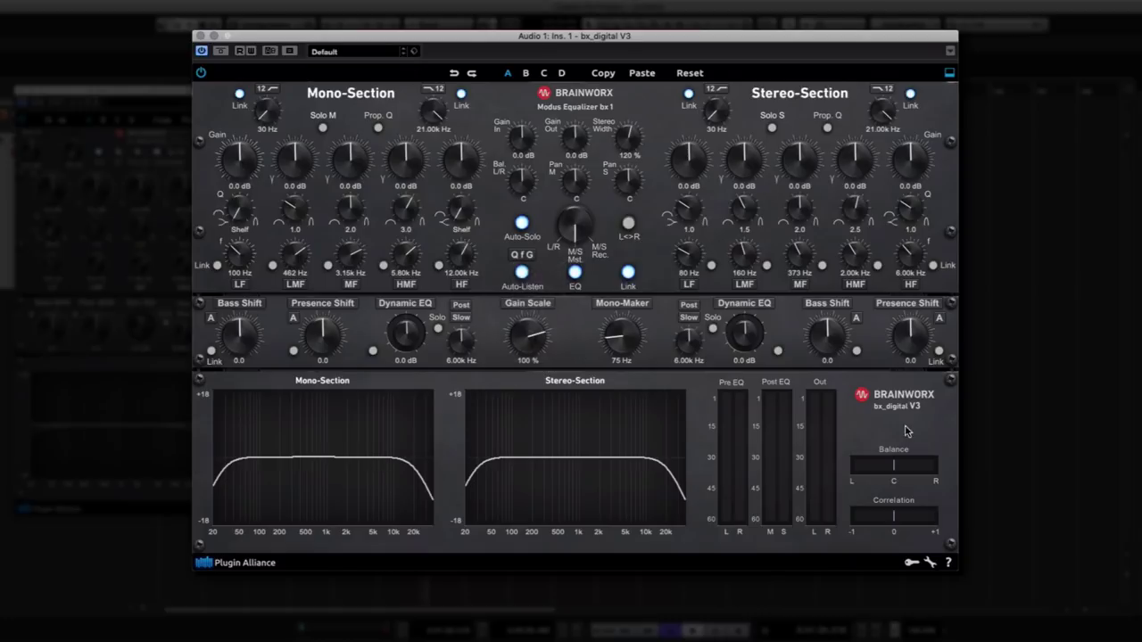
pyautogui.click(360, 260)
pyautogui.moveTo(357, 261)
pyautogui.mouseDown()
pyautogui.moveTo(364, 317)
pyautogui.moveTo(363, 258)
pyautogui.mouseUp()
pyautogui.moveTo(359, 211); pyautogui.dragTo(360, 202)
# - Toggle Auto-Solo, settle Mono MF at 235 Hz and sweep the Stereo HMF frequency
pyautogui.click(521, 224)
pyautogui.moveTo(361, 260); pyautogui.dragTo(369, 308)
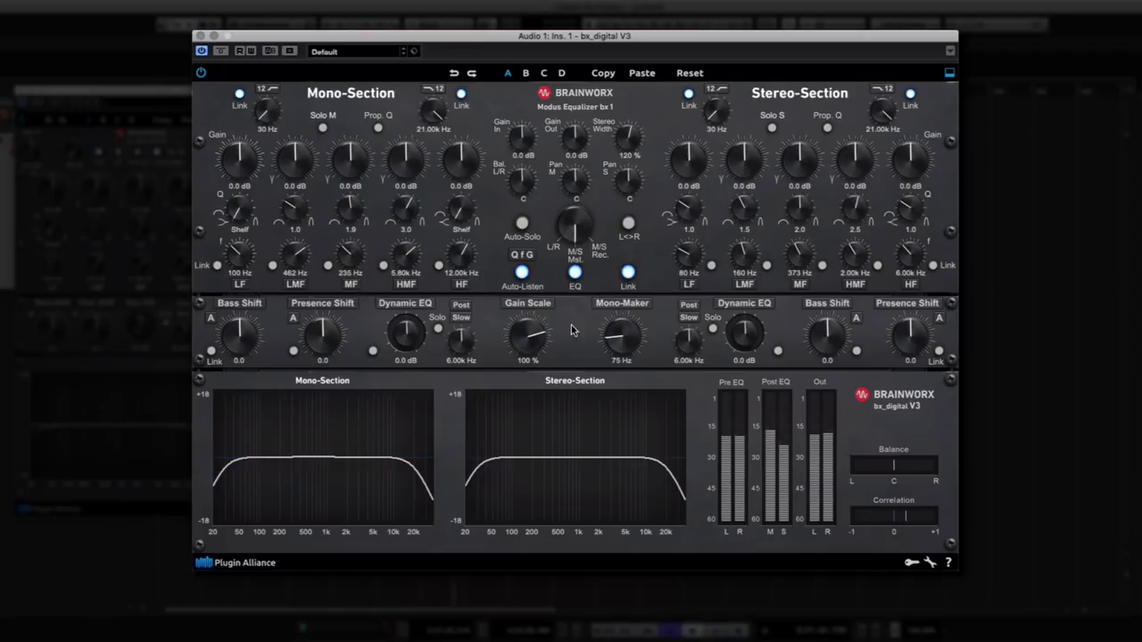
pyautogui.moveTo(849, 261); pyautogui.dragTo(864, 208)
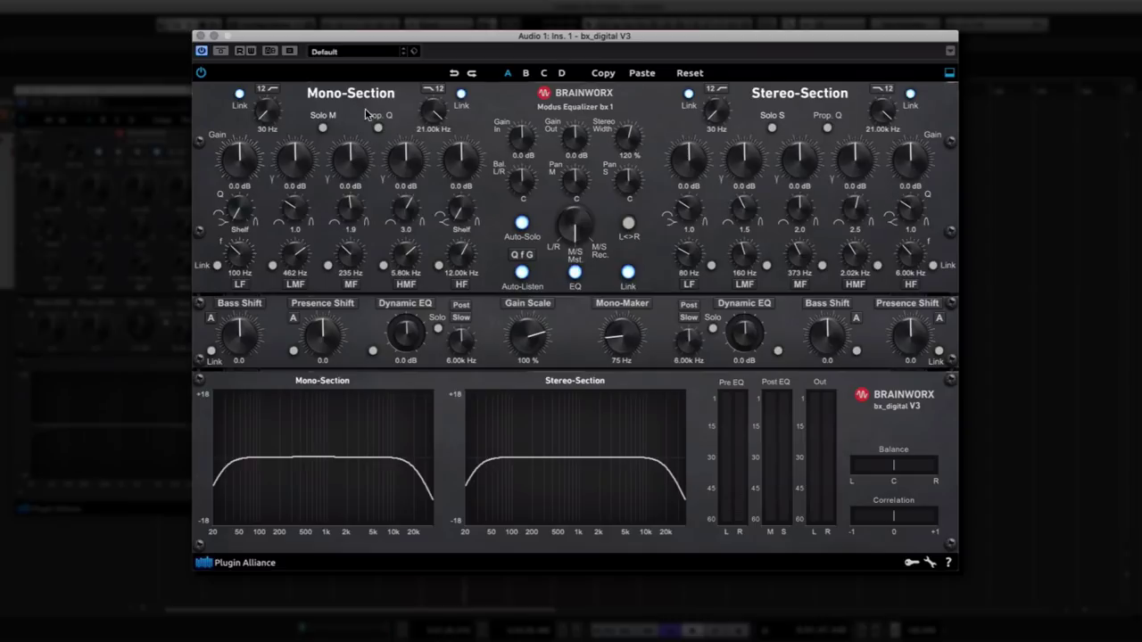
# - Cycle the Mono low-cut slope through 6 and 12 dB and back to off
pyautogui.click(264, 91)
pyautogui.click(265, 91)
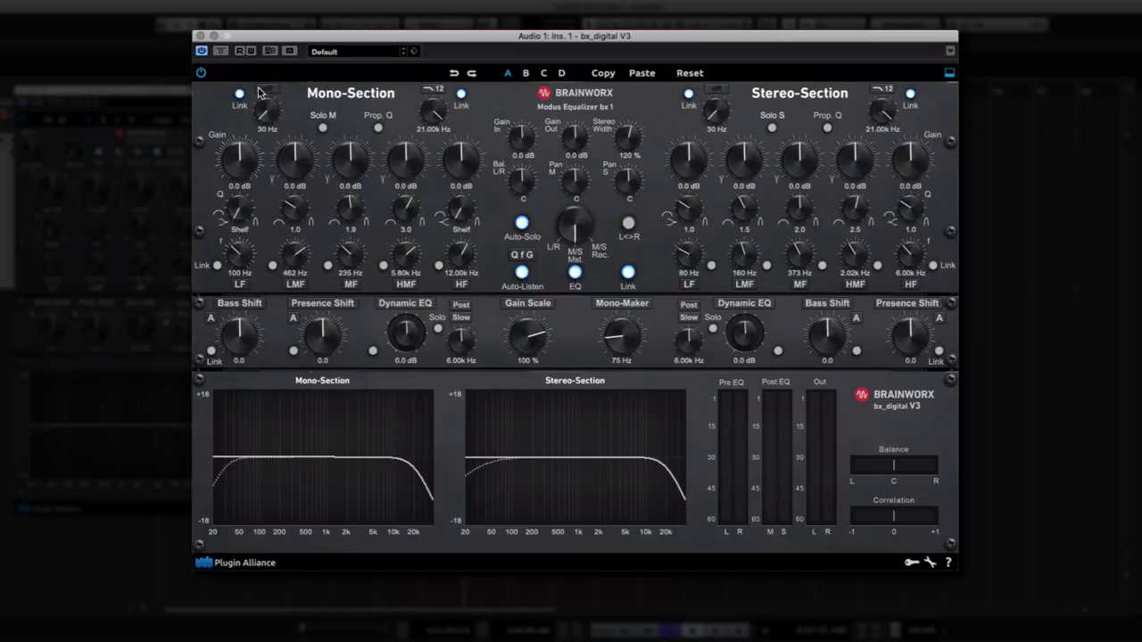
pyautogui.click(275, 93)
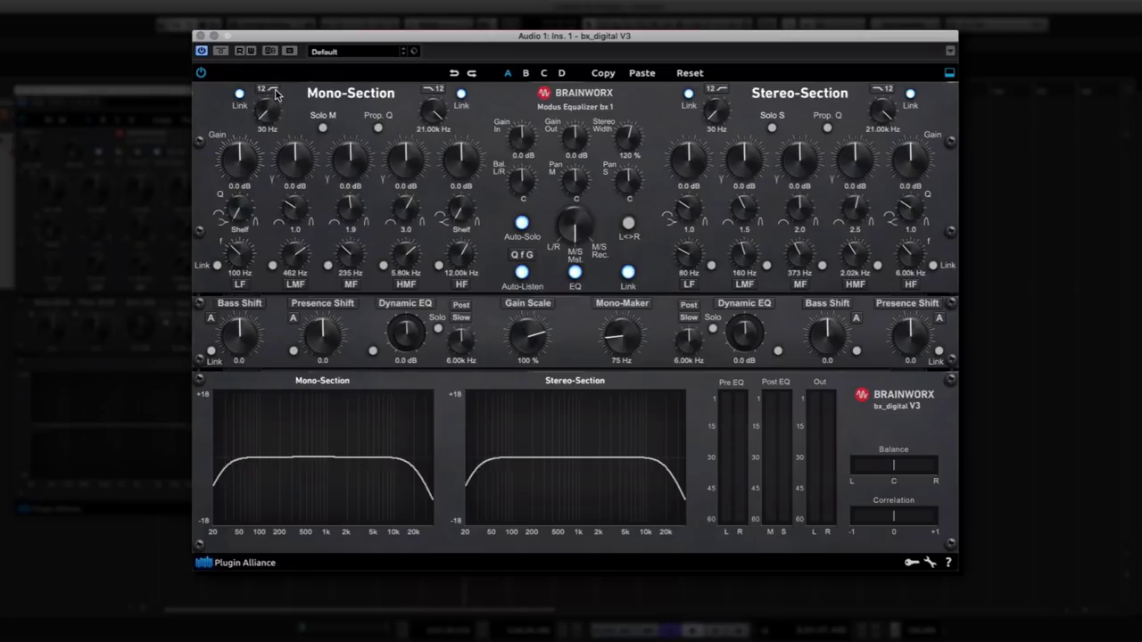
pyautogui.click(276, 92)
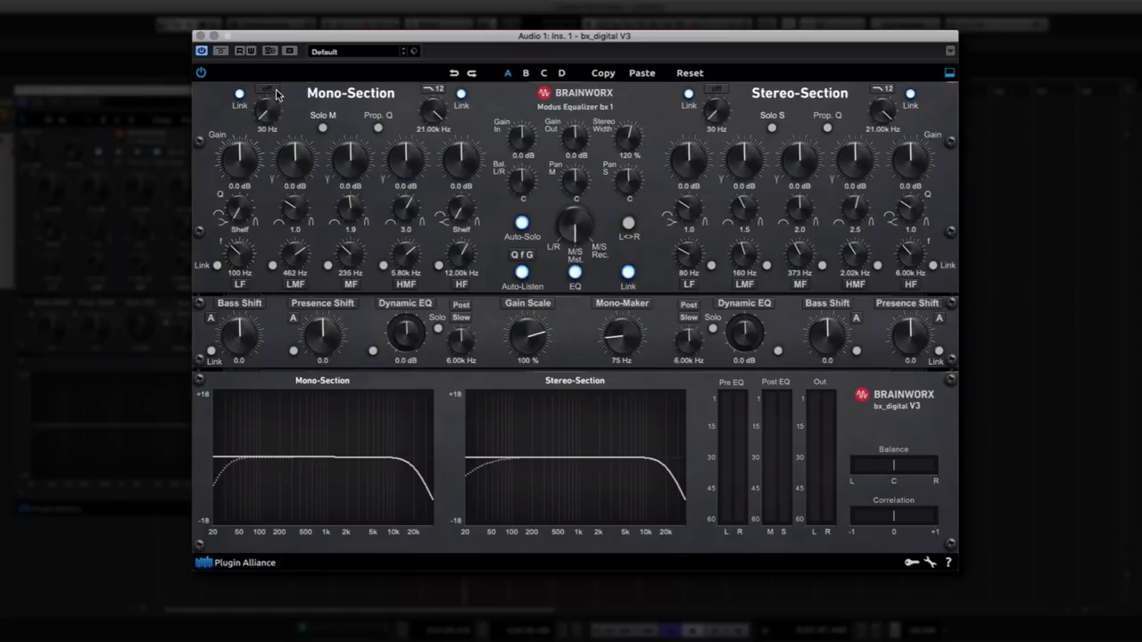
pyautogui.click(277, 92)
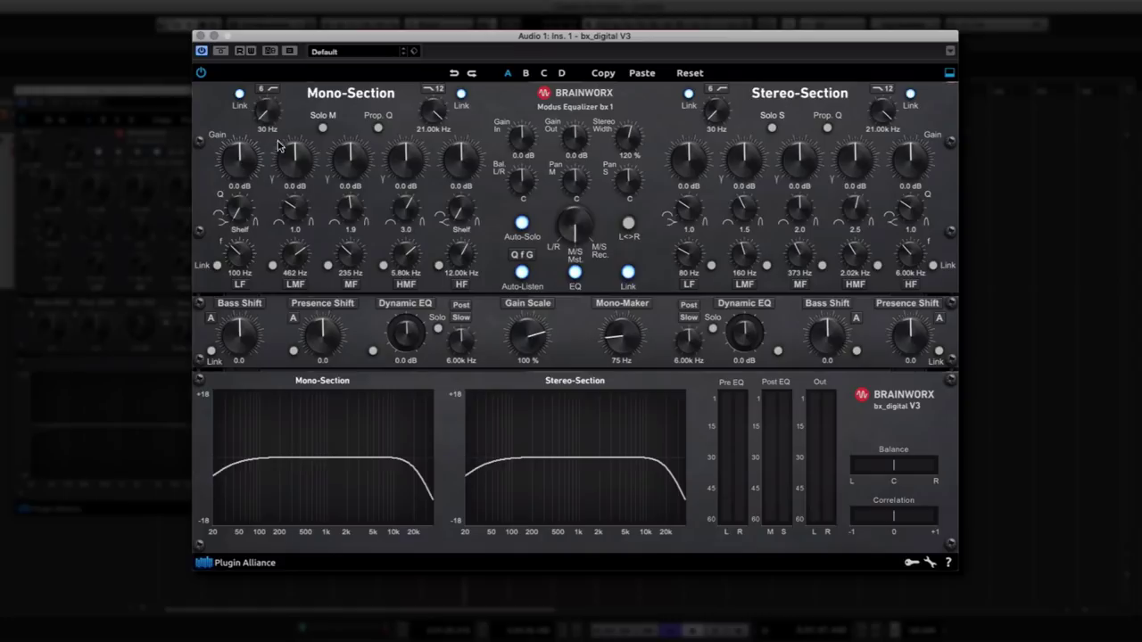
pyautogui.click(269, 90)
pyautogui.click(269, 90)
pyautogui.click(270, 89)
# - Unlink and relink the mono and stereo low cuts and adjust the low-cut frequency
pyautogui.click(239, 95)
pyautogui.click(239, 94)
pyautogui.moveTo(266, 122); pyautogui.dragTo(277, 148)
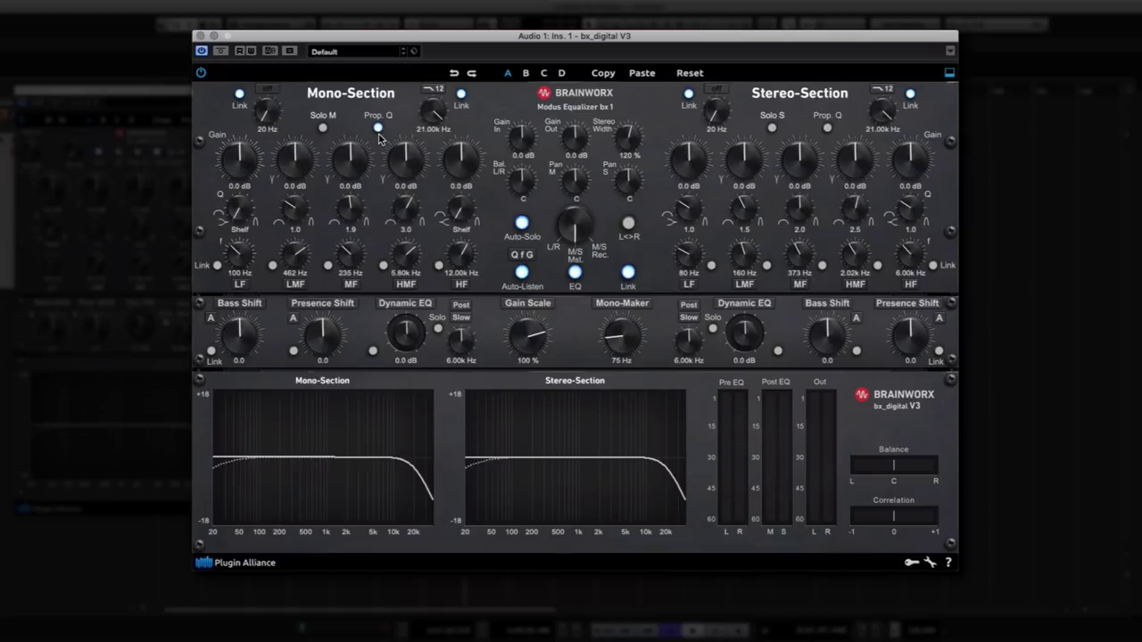
# - Audition Mono MF boosts and Q widths at 235 Hz, ending at -0.6 dB gain and Q 0.6
pyautogui.moveTo(360, 180); pyautogui.dragTo(362, 130)
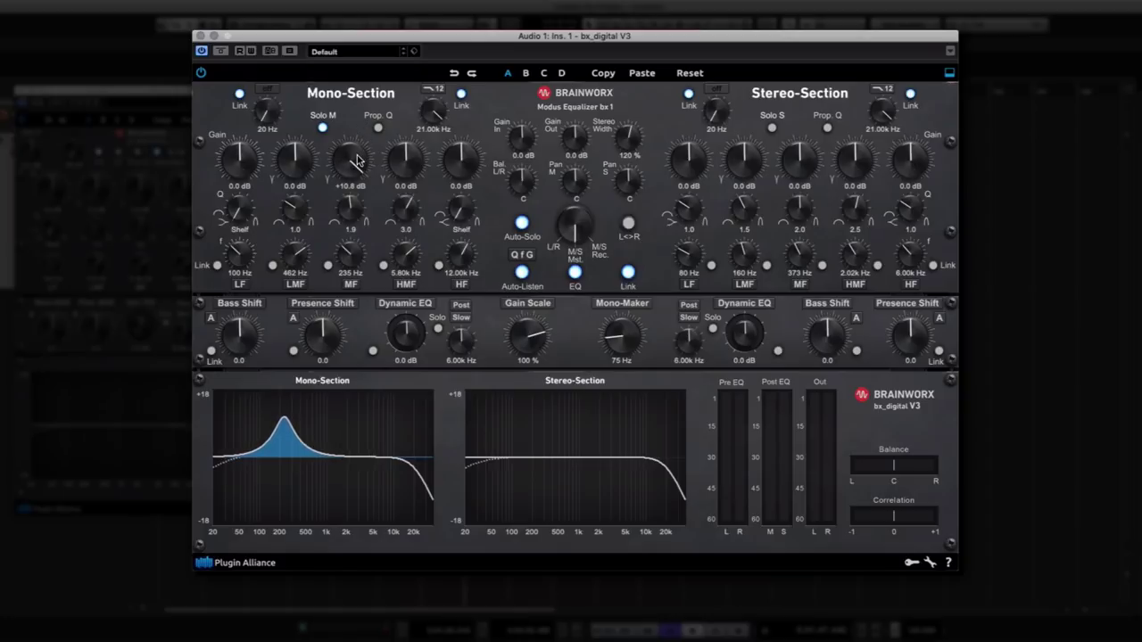
pyautogui.moveTo(356, 209); pyautogui.dragTo(356, 236)
pyautogui.moveTo(357, 166)
pyautogui.mouseDown()
pyautogui.moveTo(355, 215)
pyautogui.moveTo(359, 159)
pyautogui.mouseUp()
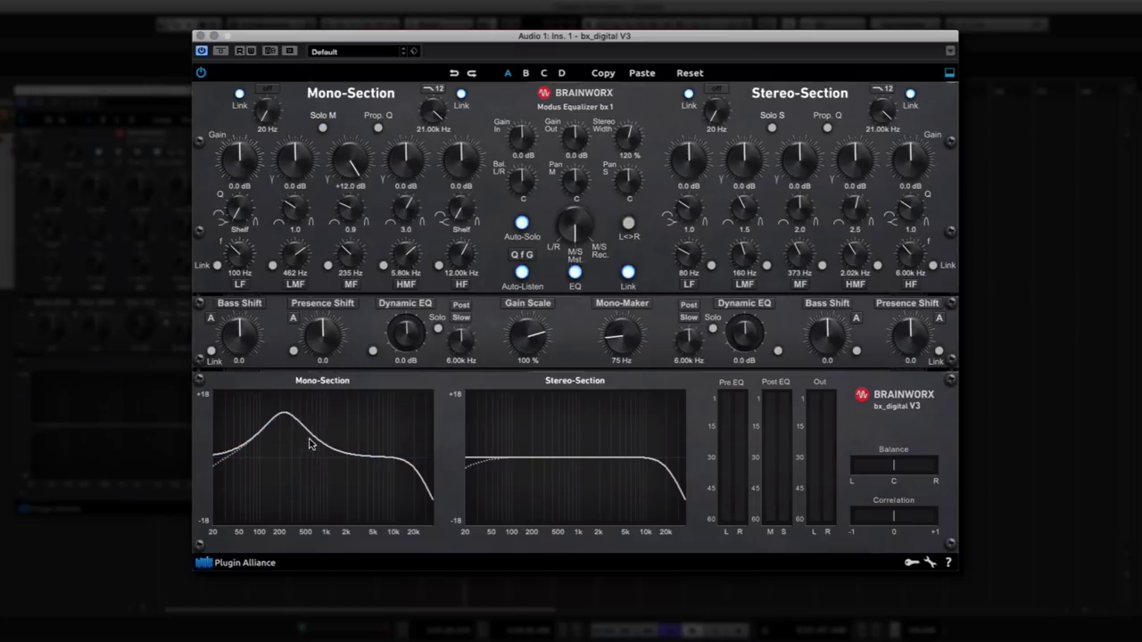
pyautogui.moveTo(362, 174); pyautogui.dragTo(358, 233)
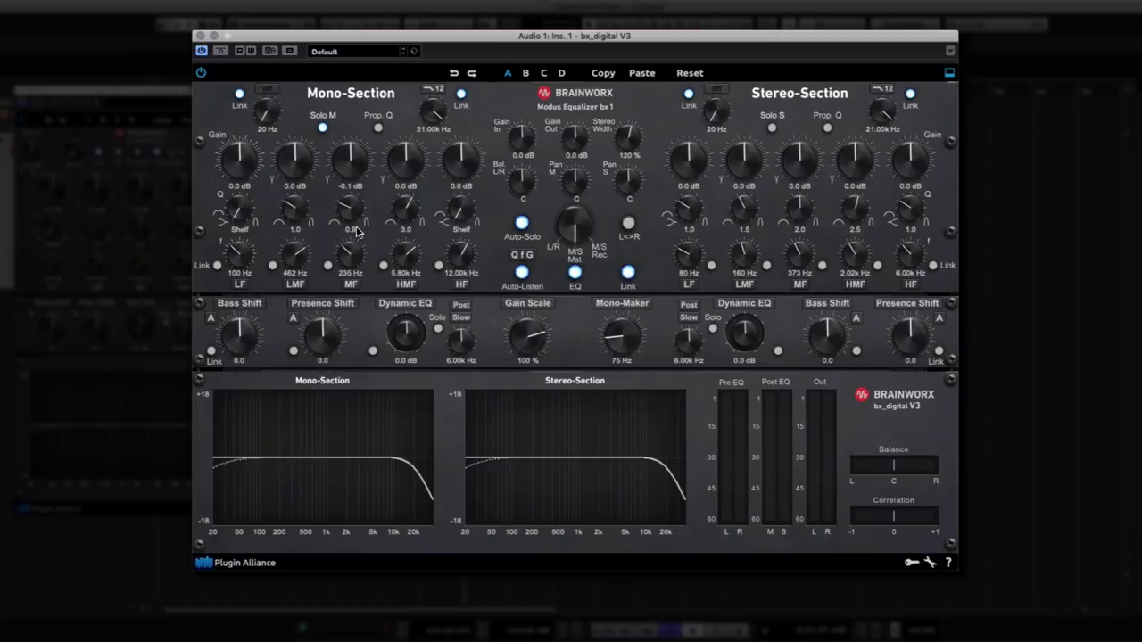
pyautogui.moveTo(358, 172); pyautogui.dragTo(357, 94)
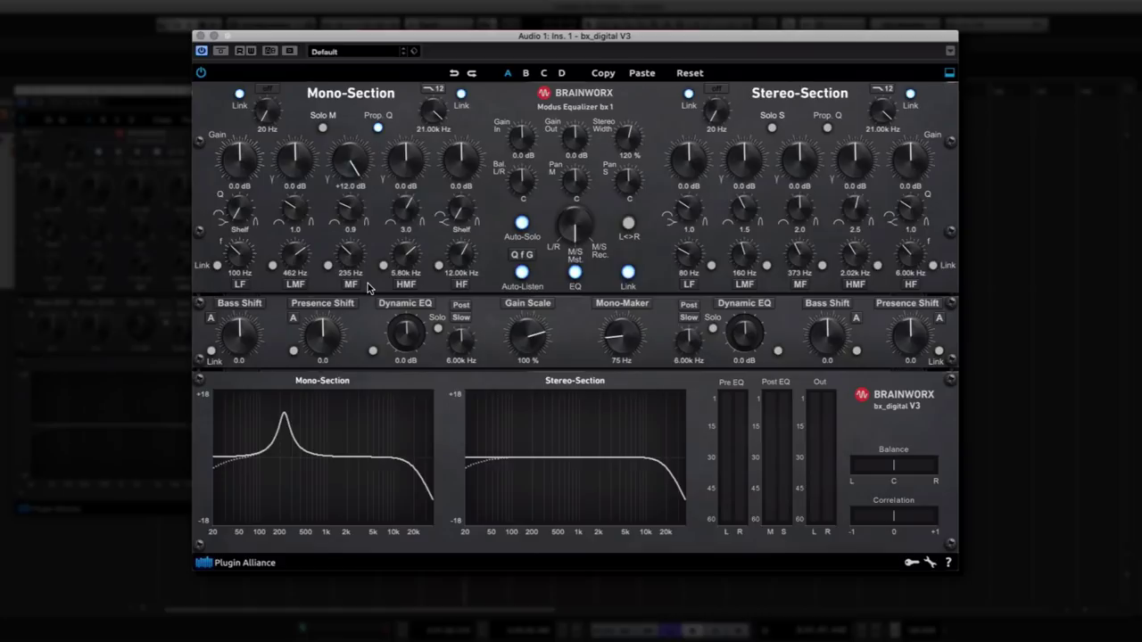
pyautogui.moveTo(349, 166); pyautogui.dragTo(381, 134)
pyautogui.moveTo(352, 223); pyautogui.dragTo(376, 234)
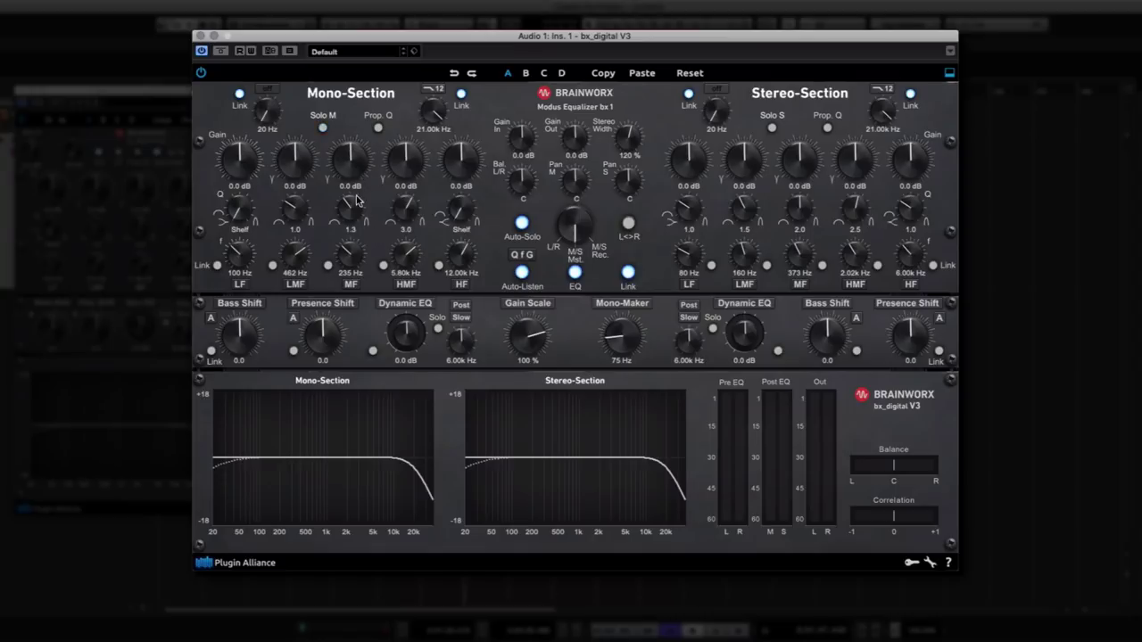
pyautogui.moveTo(357, 201); pyautogui.dragTo(335, 239)
pyautogui.moveTo(362, 180); pyautogui.dragTo(366, 236)
# - Move the mono mid notch to 161 Hz, narrow it to Q 4.1, and raise its gain to -1.2 dB
pyautogui.moveTo(355, 159); pyautogui.dragTo(361, 272)
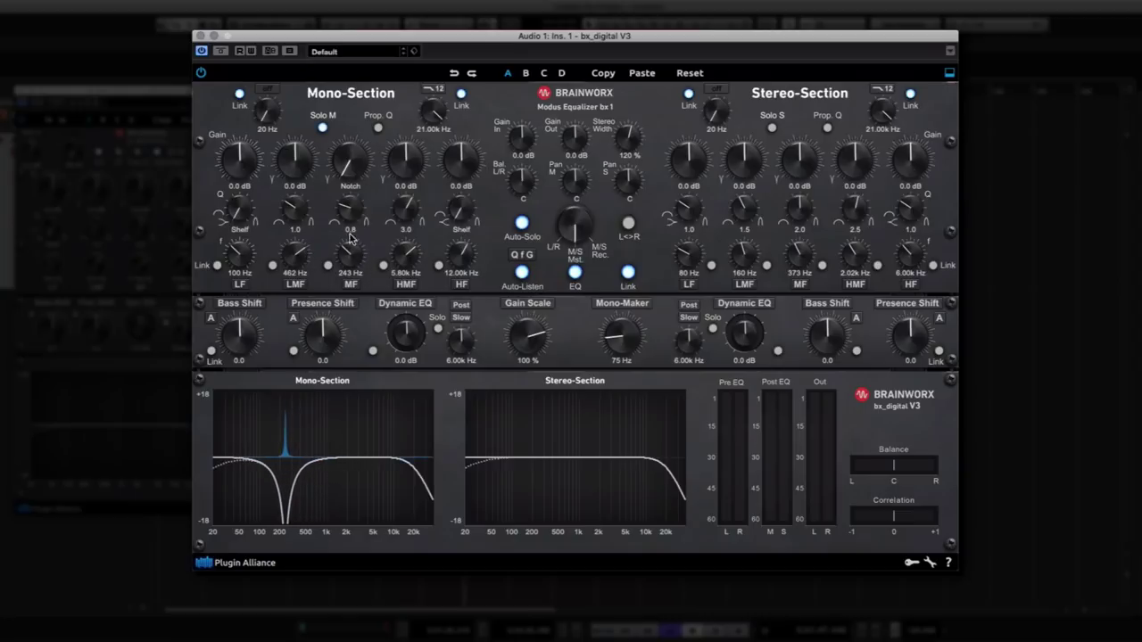
pyautogui.moveTo(352, 218); pyautogui.dragTo(355, 174)
pyautogui.moveTo(355, 271)
pyautogui.mouseDown()
pyautogui.moveTo(356, 287)
pyautogui.moveTo(357, 251)
pyautogui.mouseUp()
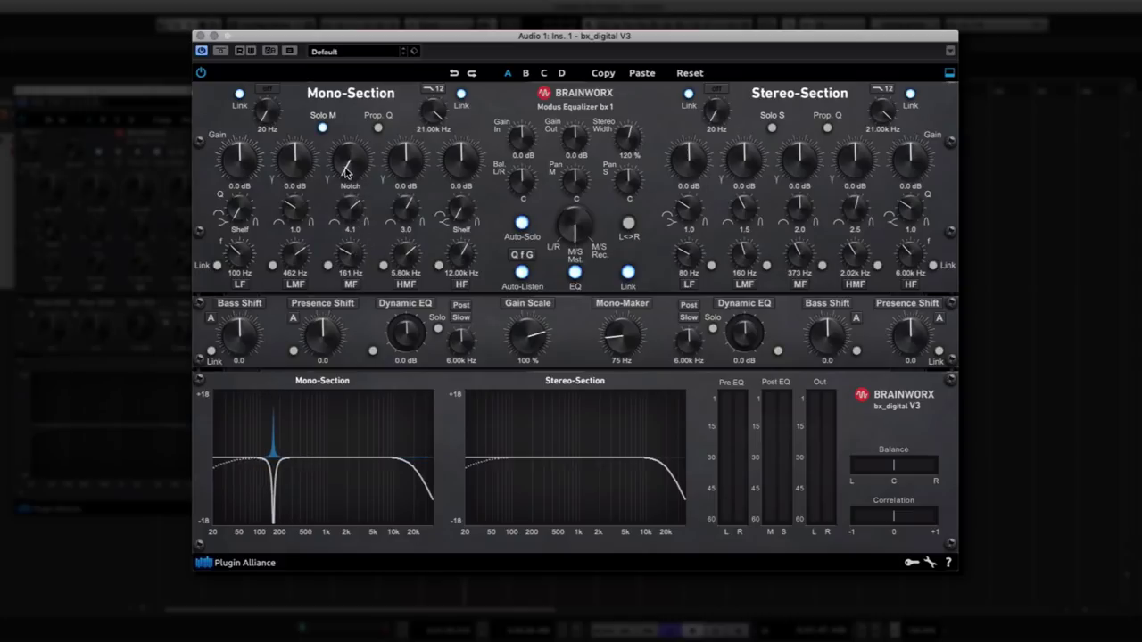
pyautogui.moveTo(348, 171); pyautogui.dragTo(354, 115)
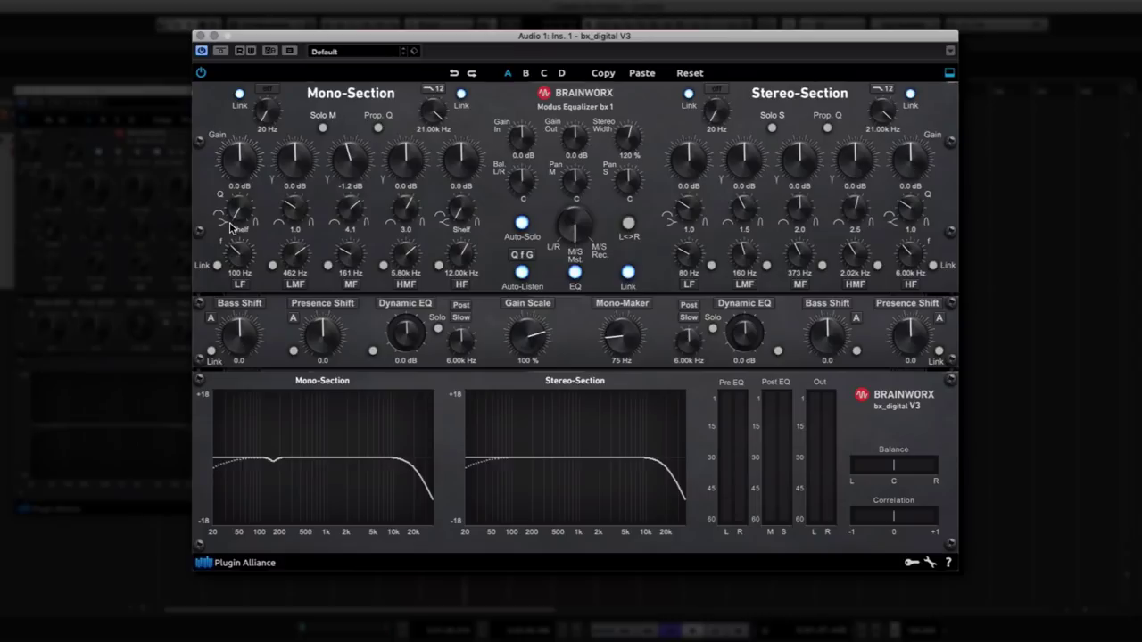
# - Reset the Mono MF gain to 0.0 dB and nudge the Mono Bass Shift knob up and down
pyautogui.keyDown('alt'); pyautogui.click(360, 157); pyautogui.keyUp('alt')
pyautogui.scroll(1, 359, 157)
pyautogui.scroll(-1, 359, 157)
pyautogui.scroll(2, 241, 352)
pyautogui.scroll(-2, 239, 352)
pyautogui.scroll(-2, 239, 351)
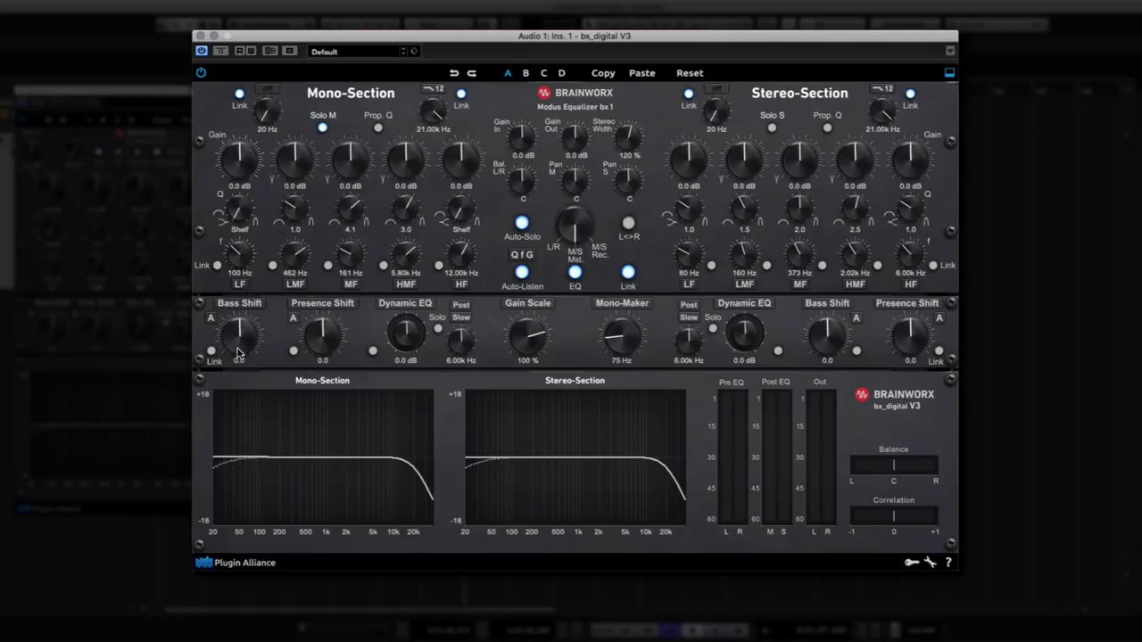
# - Raise Mono Bass Shift to +6.5
pyautogui.scroll(8, 241, 352)
pyautogui.scroll(4, 241, 335)
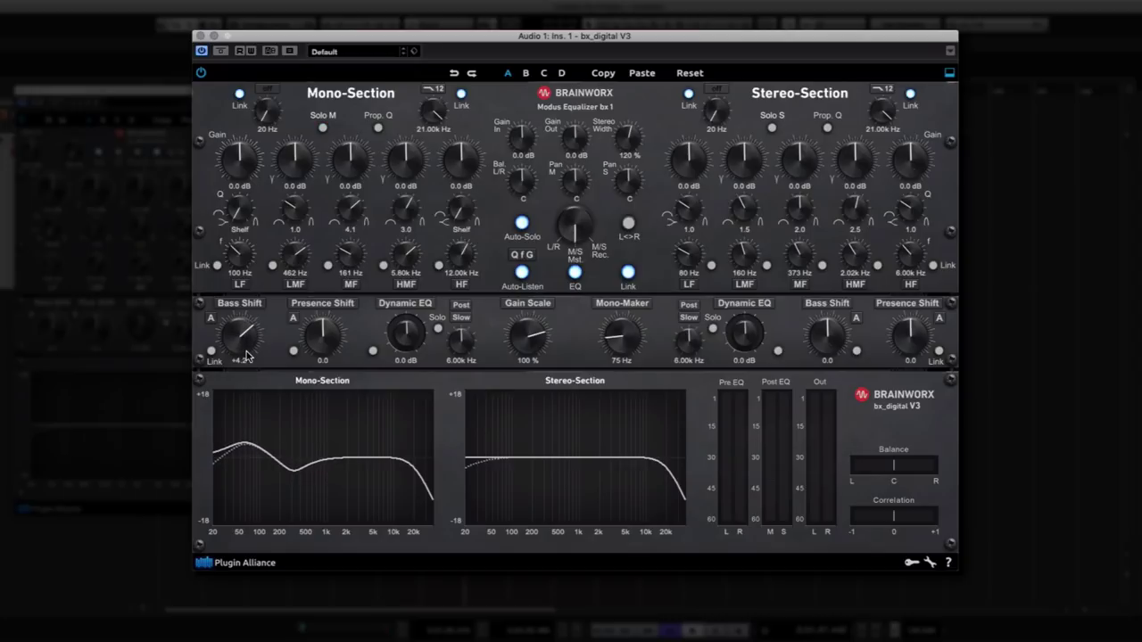
pyautogui.scroll(3, 248, 353)
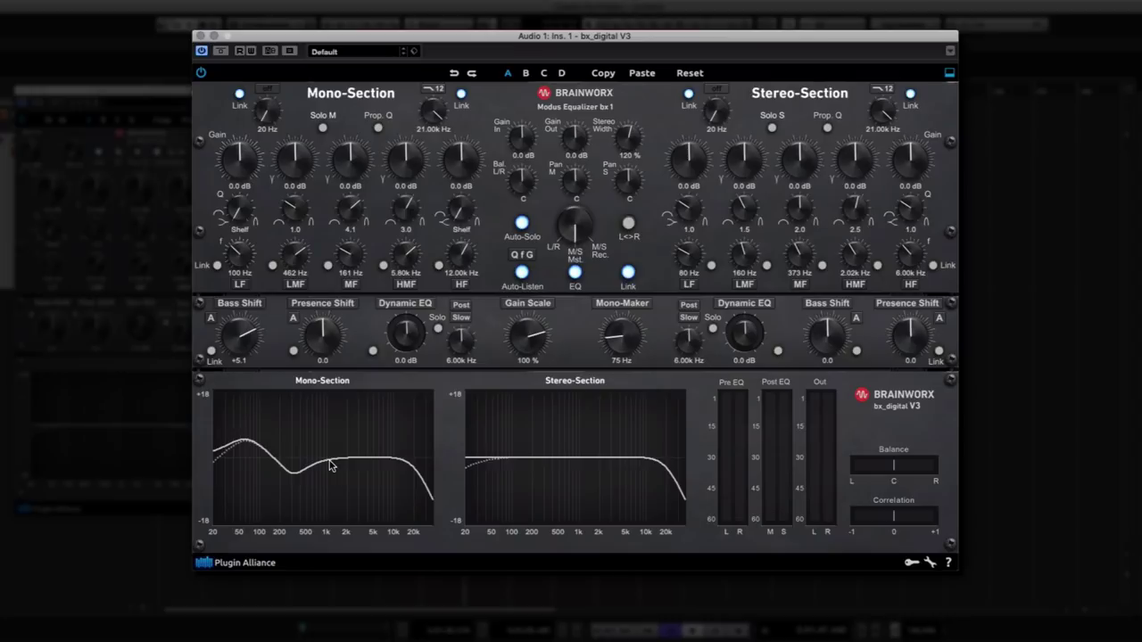
pyautogui.scroll(-7, 228, 339)
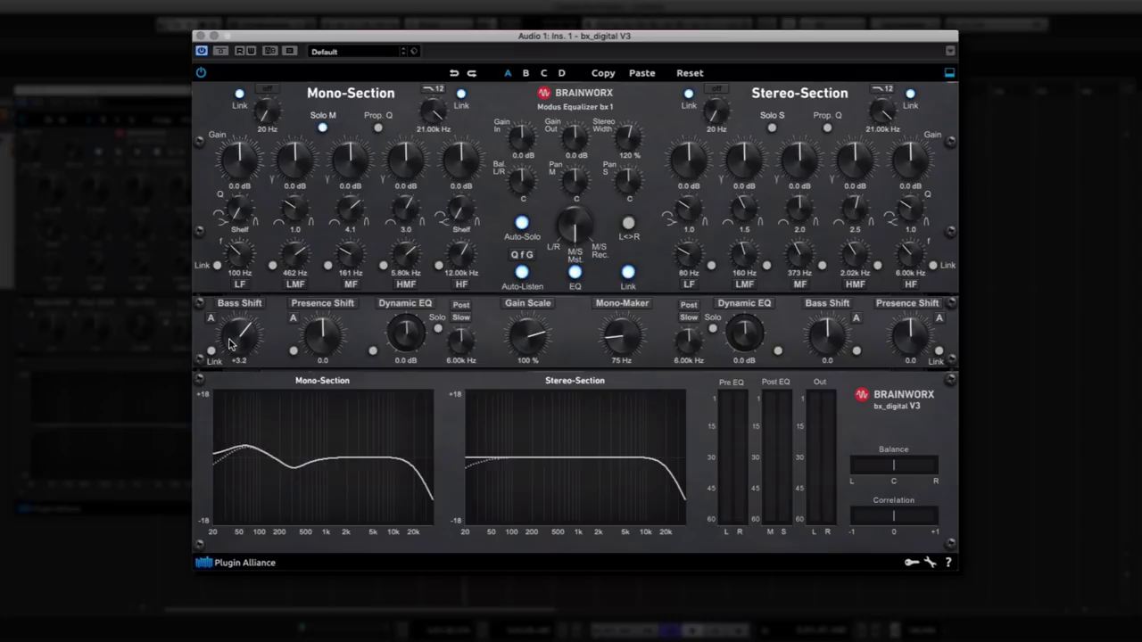
pyautogui.scroll(1, 229, 347)
pyautogui.scroll(5, 255, 339)
pyautogui.scroll(4, 234, 332)
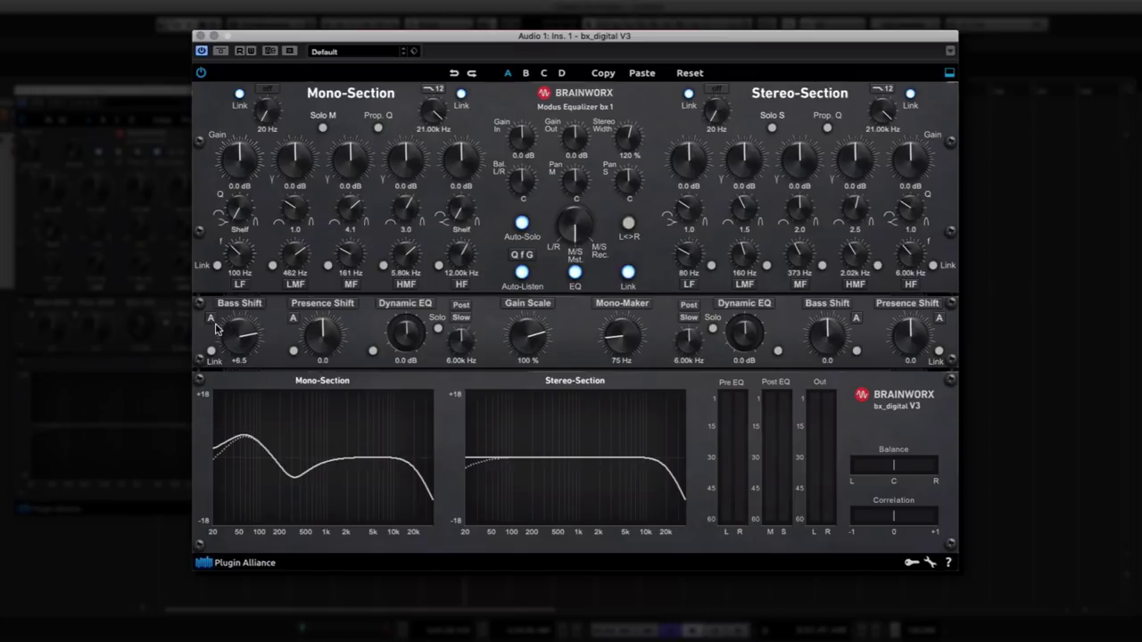
# - Try Bass Shift curves B and C with a low-end cut, then return to curve A at 0.0
pyautogui.click(211, 319)
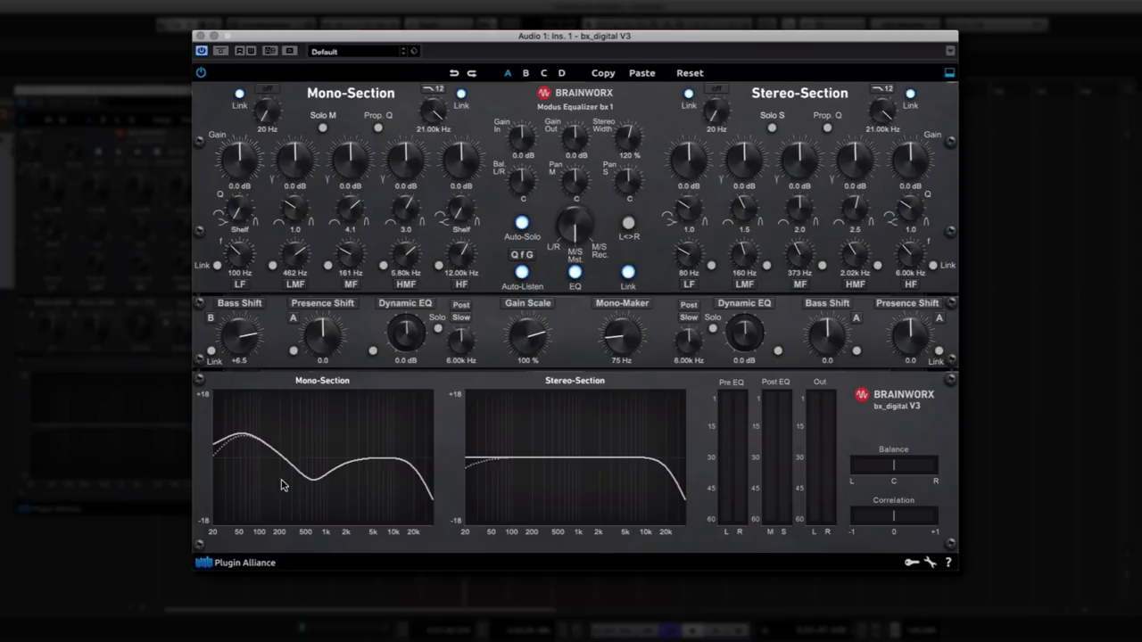
pyautogui.click(210, 321)
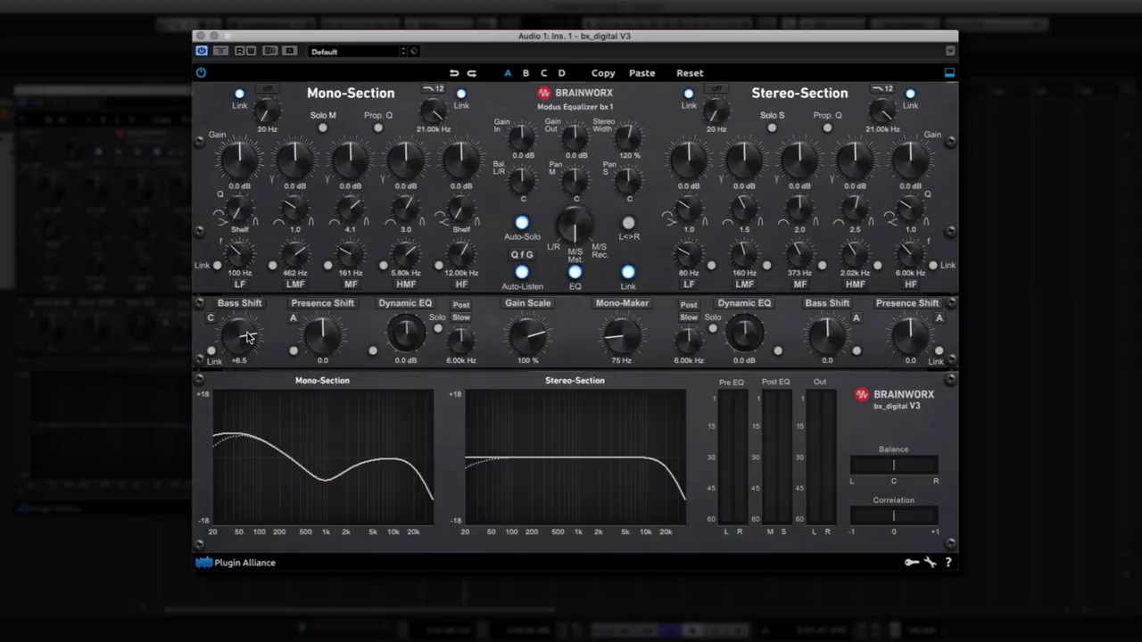
pyautogui.moveTo(243, 343); pyautogui.dragTo(250, 416)
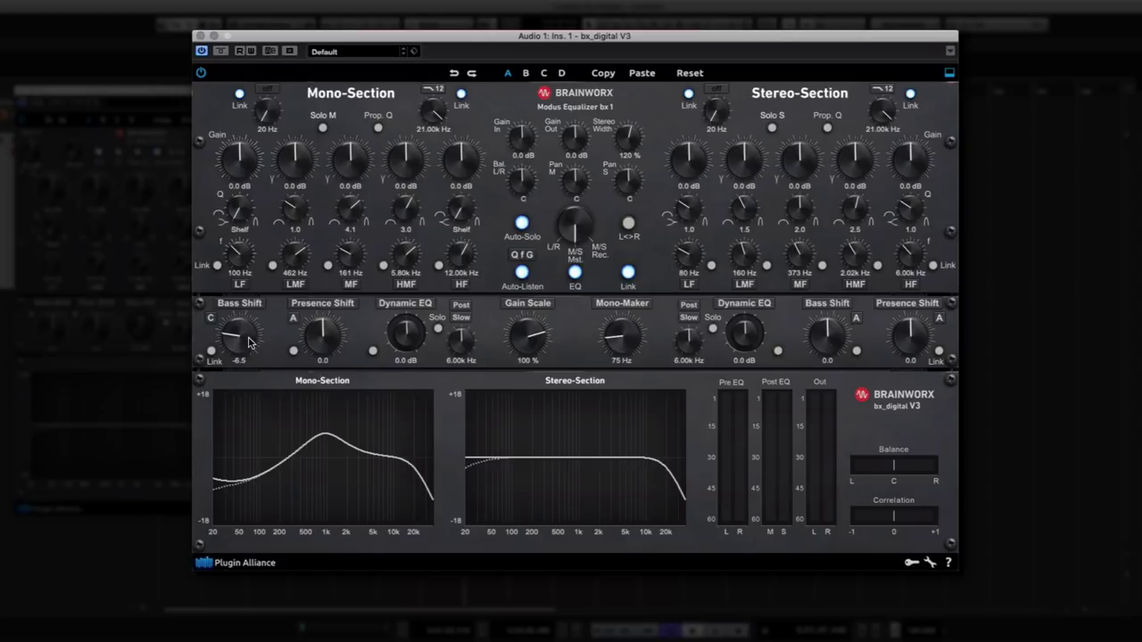
pyautogui.scroll(1, 250, 342)
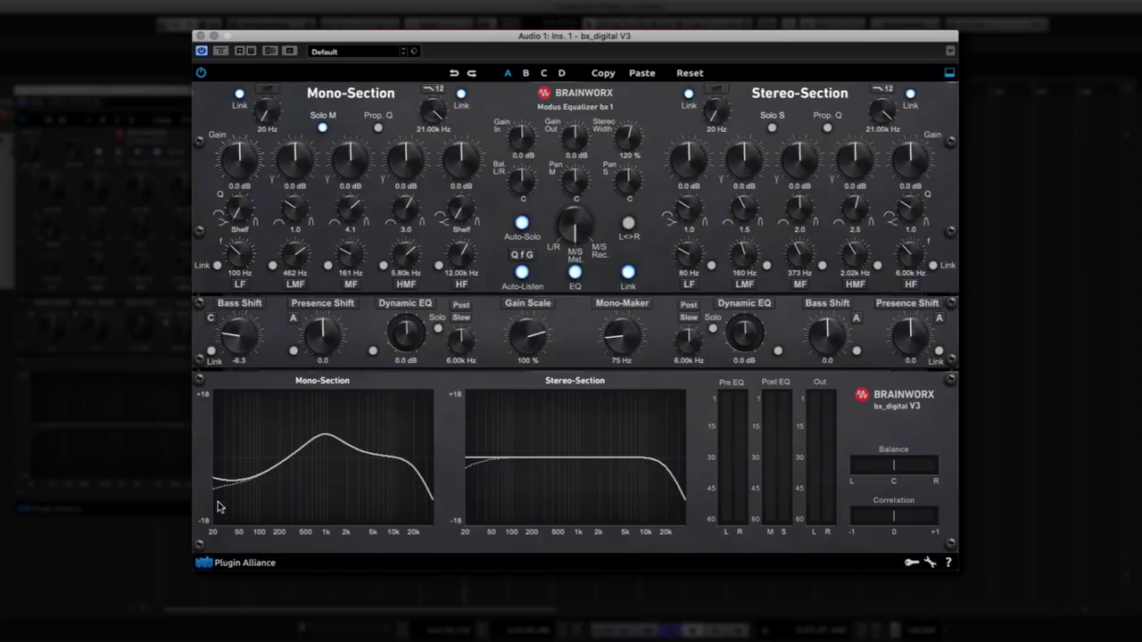
pyautogui.click(211, 320)
pyautogui.scroll(15, 249, 325)
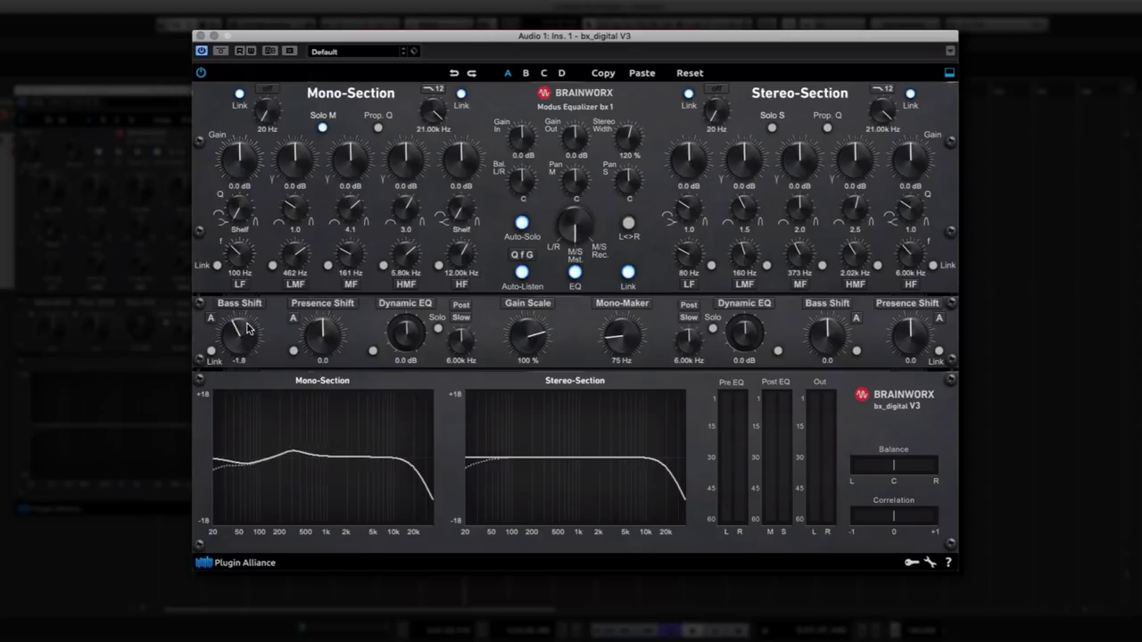
pyautogui.scroll(-1, 253, 323)
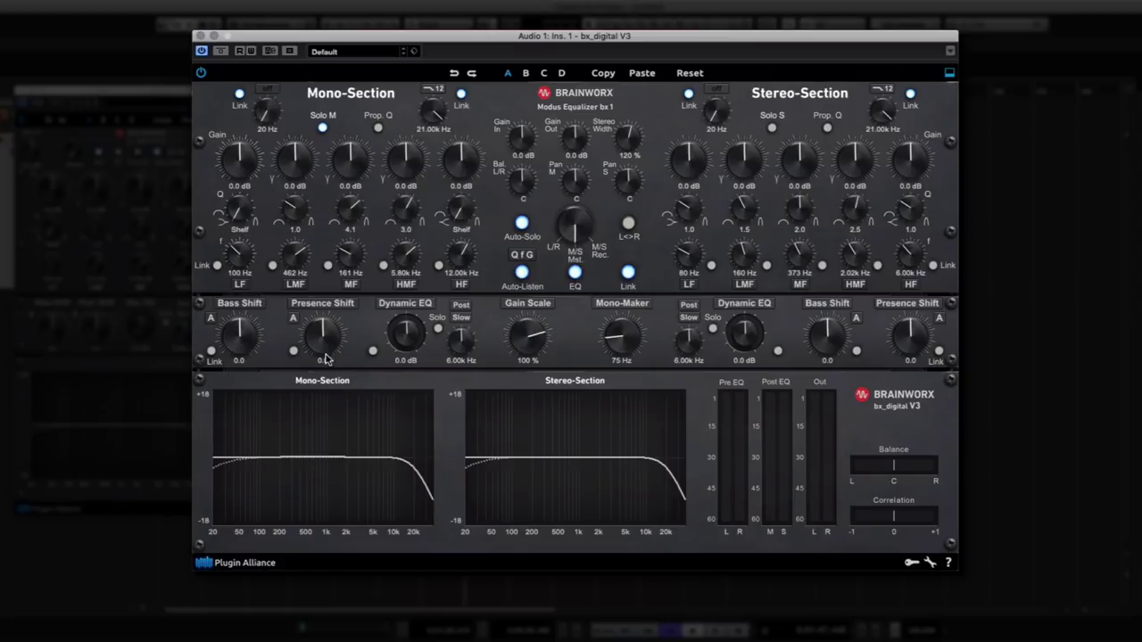
pyautogui.scroll(-5, 329, 349)
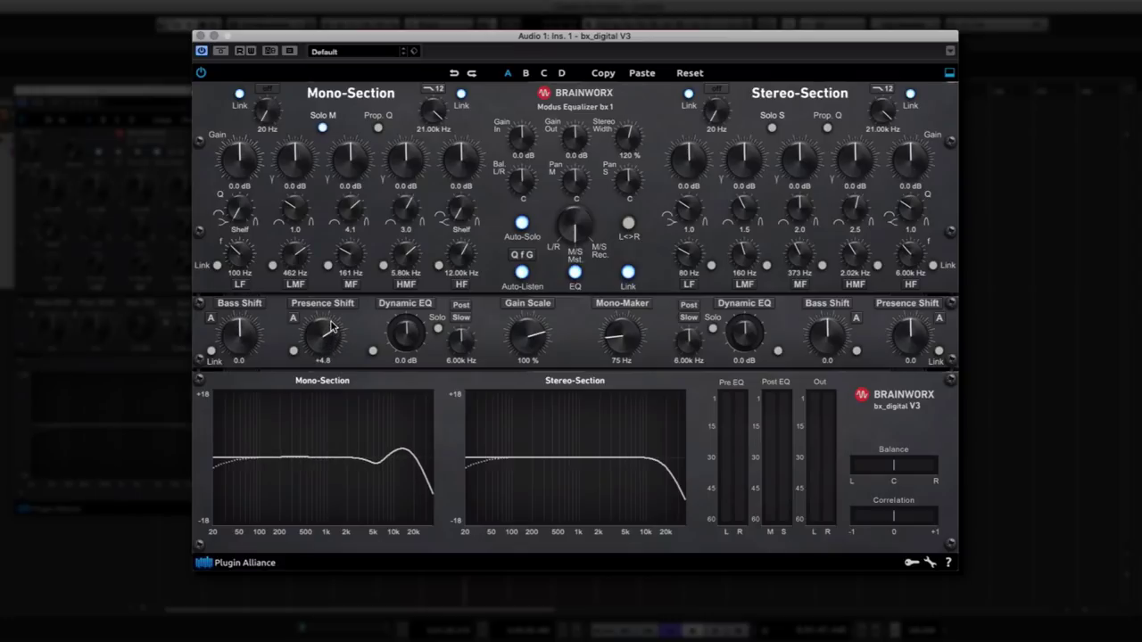
pyautogui.scroll(17, 327, 349)
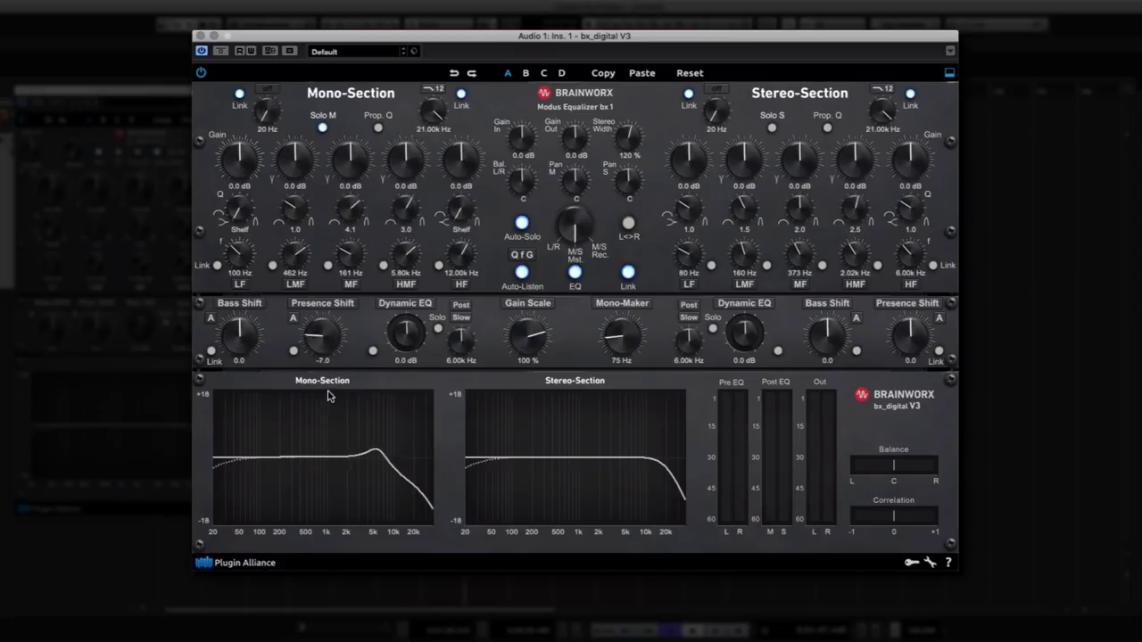
pyautogui.click(294, 319)
pyautogui.click(293, 319)
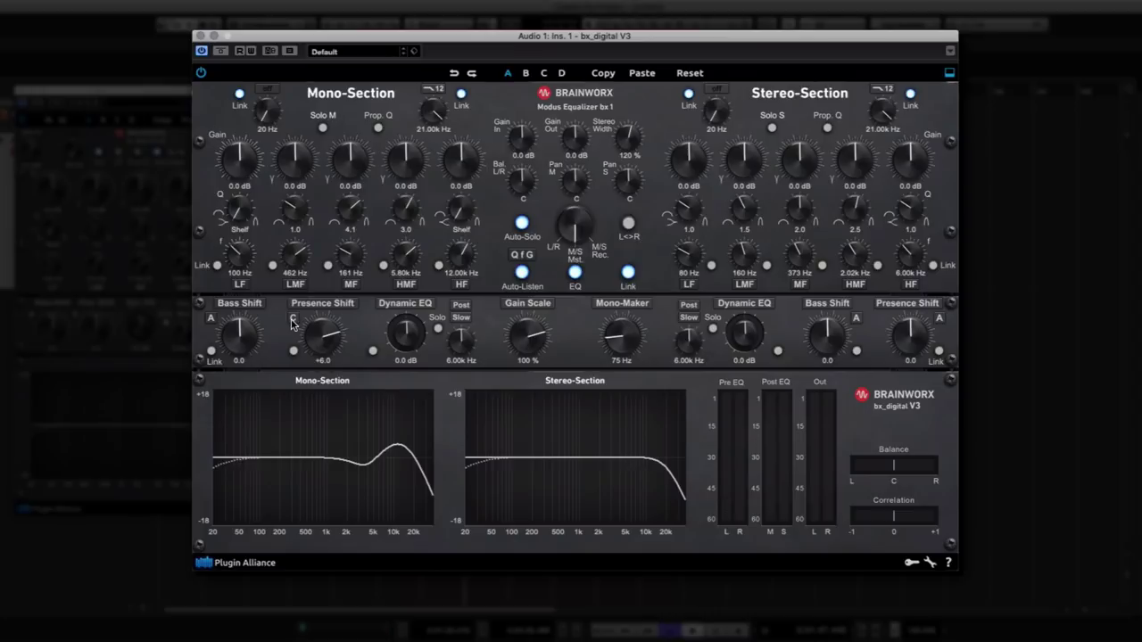
pyautogui.click(293, 321)
pyautogui.moveTo(318, 341); pyautogui.dragTo(320, 361)
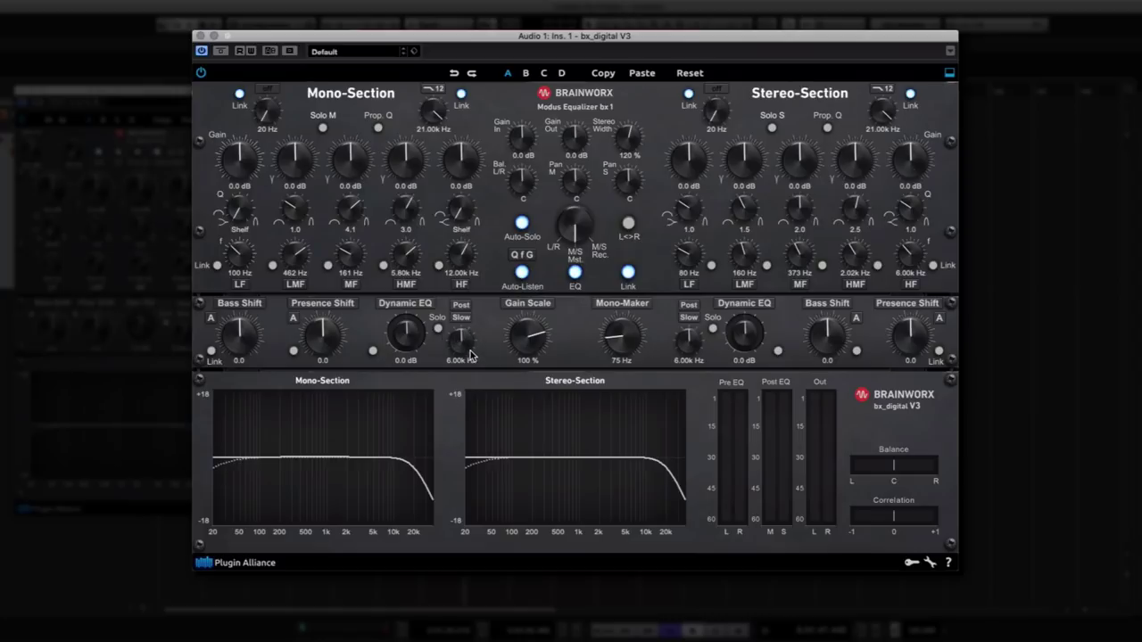
pyautogui.moveTo(471, 355)
pyautogui.mouseDown()
pyautogui.moveTo(475, 379)
pyautogui.moveTo(468, 339)
pyautogui.mouseUp()
pyautogui.moveTo(452, 349); pyautogui.dragTo(459, 353)
pyautogui.moveTo(399, 334); pyautogui.dragTo(426, 305)
# - Switch the mono Dynamic EQ to Fast, play the track, and sweep its gain, ending at -0.1 dB at 1.63 kHz
pyautogui.click(460, 318)
pyautogui.press('space')
pyautogui.moveTo(460, 345); pyautogui.dragTo(416, 335)
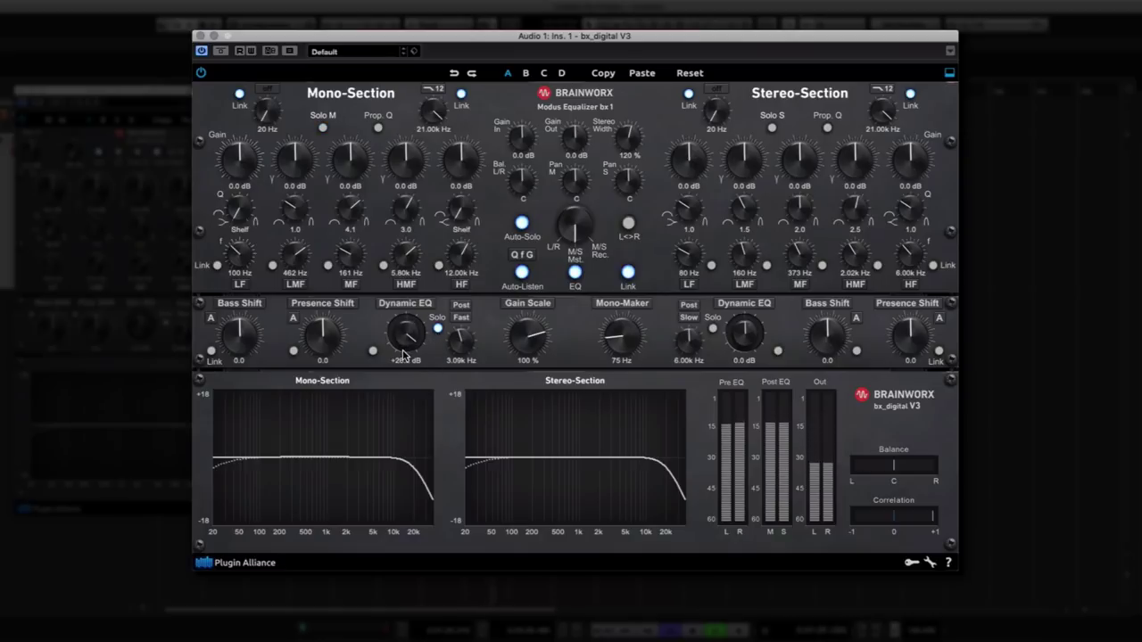
pyautogui.moveTo(413, 343); pyautogui.dragTo(461, 355)
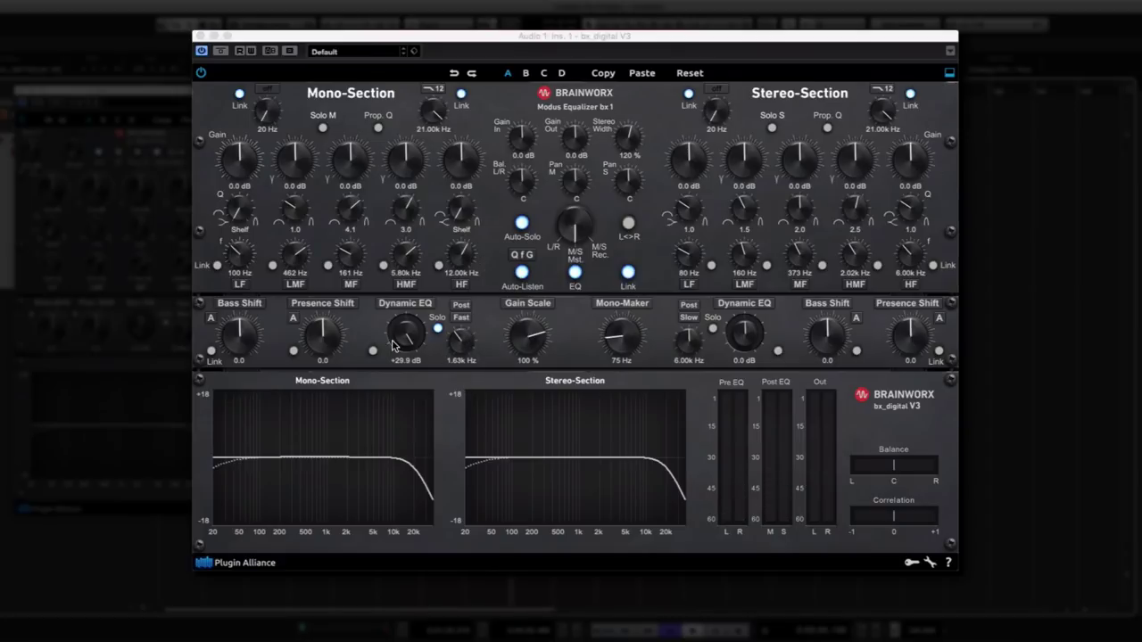
pyautogui.moveTo(426, 348)
pyautogui.mouseDown()
pyautogui.moveTo(410, 396)
pyautogui.moveTo(415, 344)
pyautogui.mouseUp()
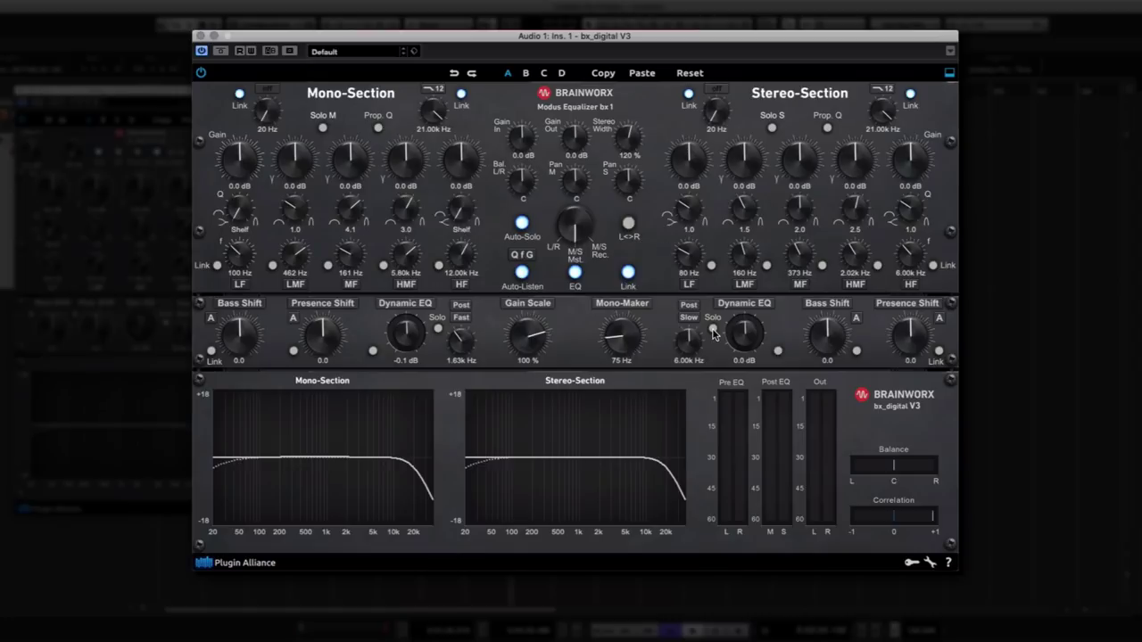
# - Try a linked 12 dB low cut at 31 Hz, then unlink and switch both low cuts off at 20 Hz
pyautogui.click(715, 89)
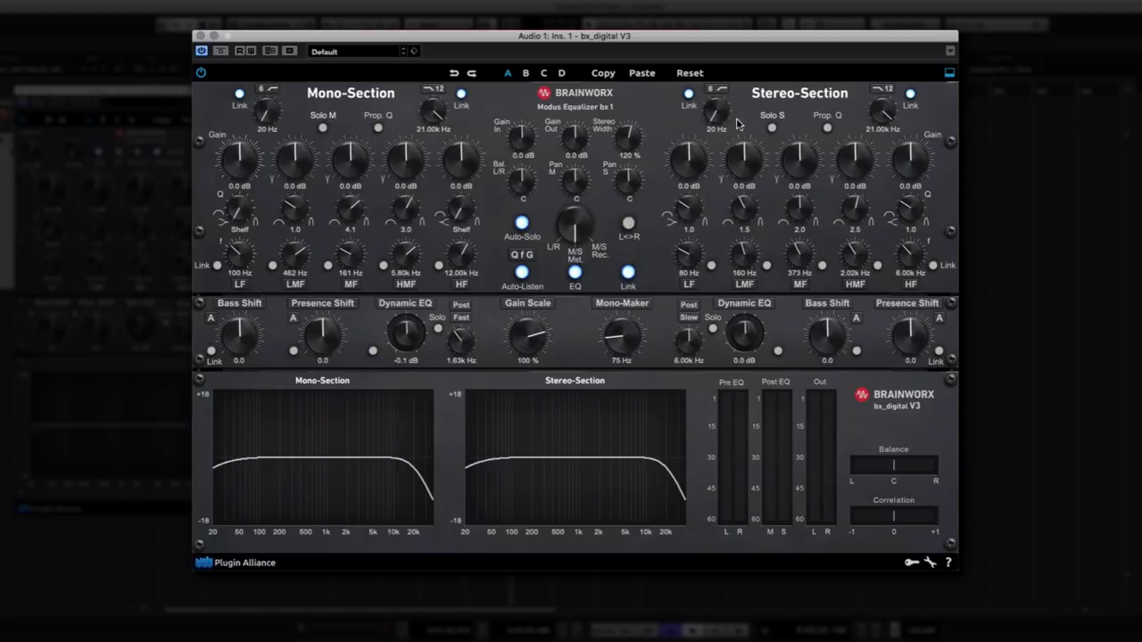
pyautogui.click(716, 89)
pyautogui.moveTo(717, 109); pyautogui.dragTo(734, 54)
pyautogui.click(688, 94)
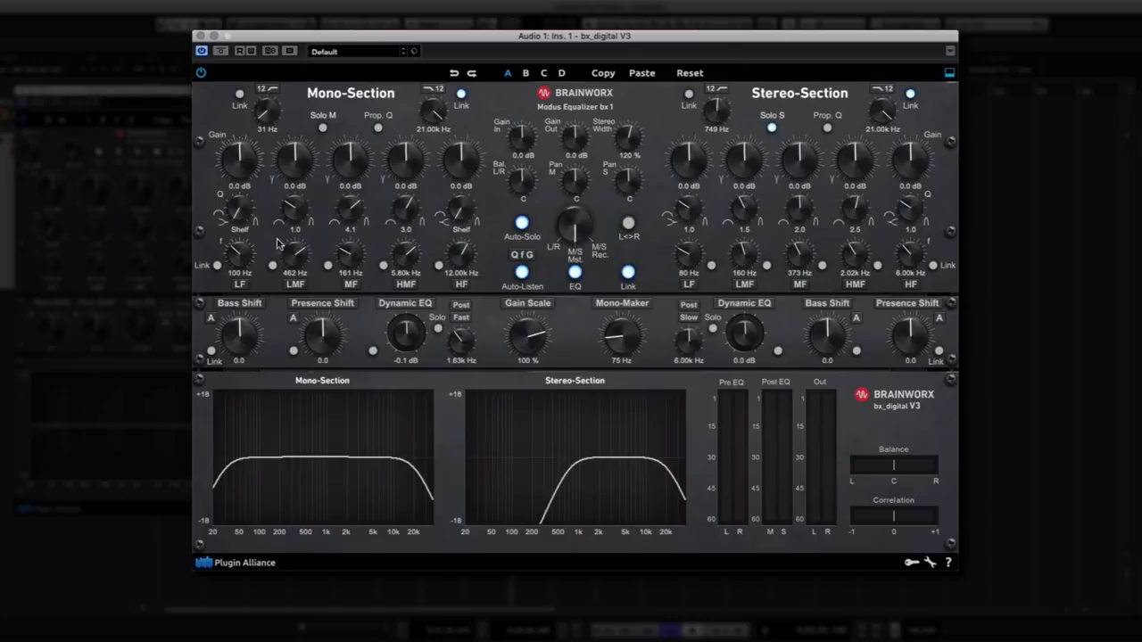
pyautogui.moveTo(275, 125); pyautogui.dragTo(300, 210)
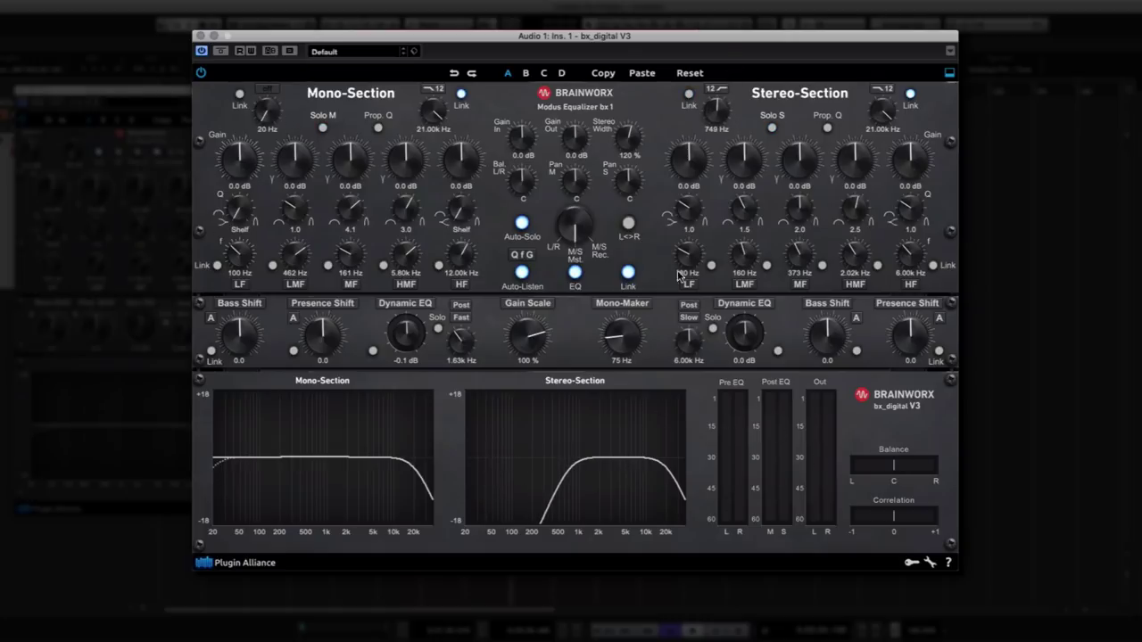
pyautogui.moveTo(711, 116); pyautogui.dragTo(724, 226)
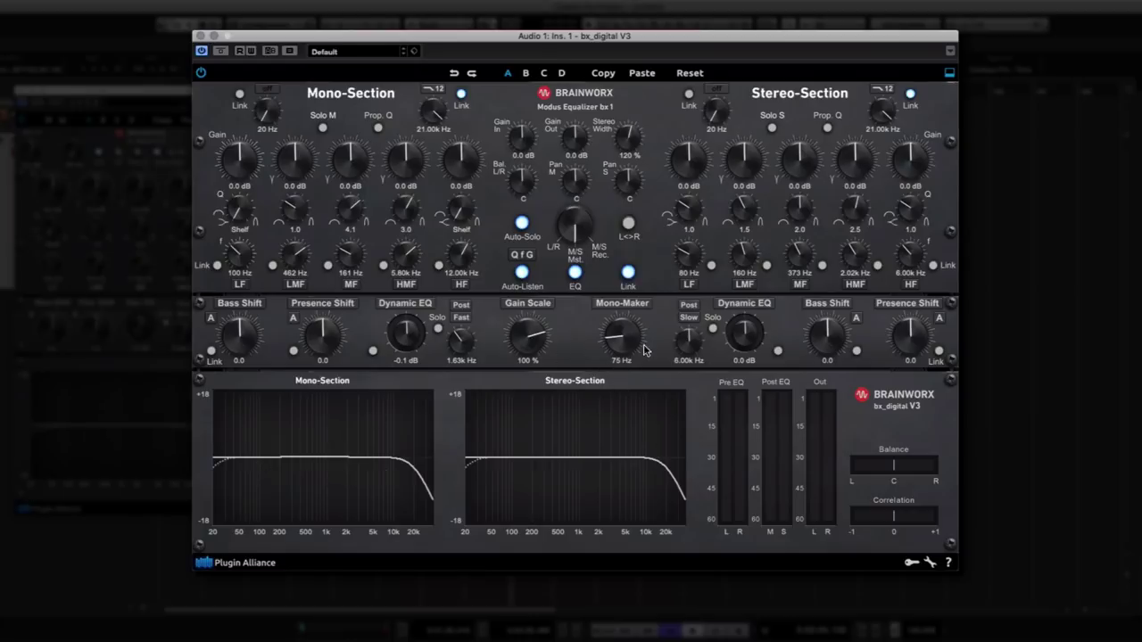
pyautogui.moveTo(644, 341); pyautogui.dragTo(636, 373)
pyautogui.moveTo(622, 327); pyautogui.dragTo(645, 218)
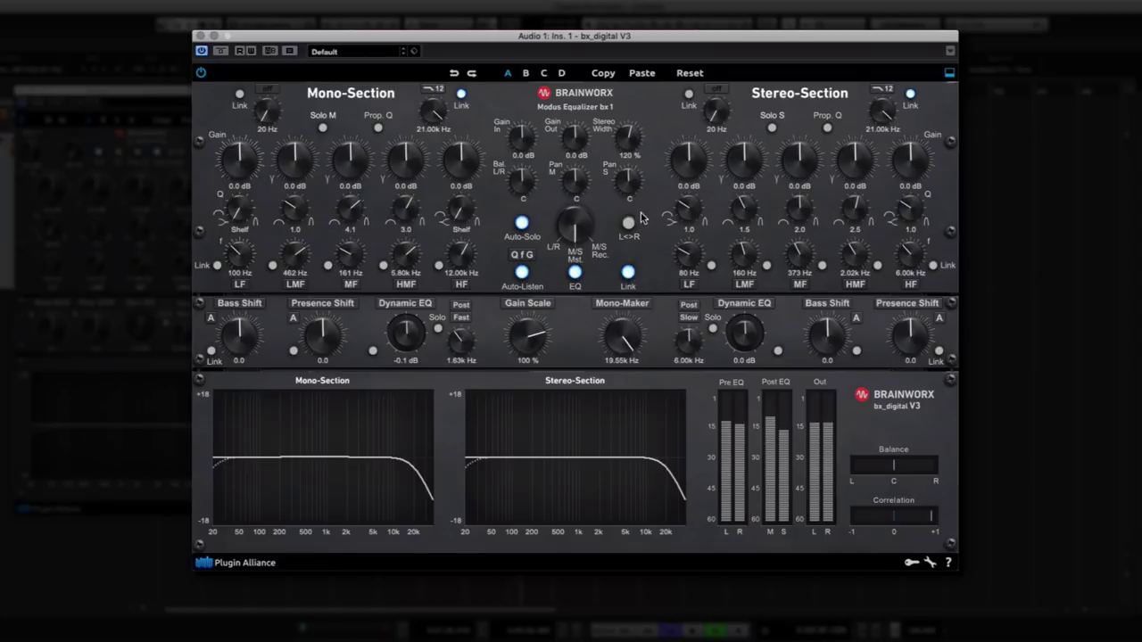
pyautogui.moveTo(622, 337)
pyautogui.mouseDown()
pyautogui.moveTo(632, 512)
pyautogui.moveTo(628, 348)
pyautogui.mouseUp()
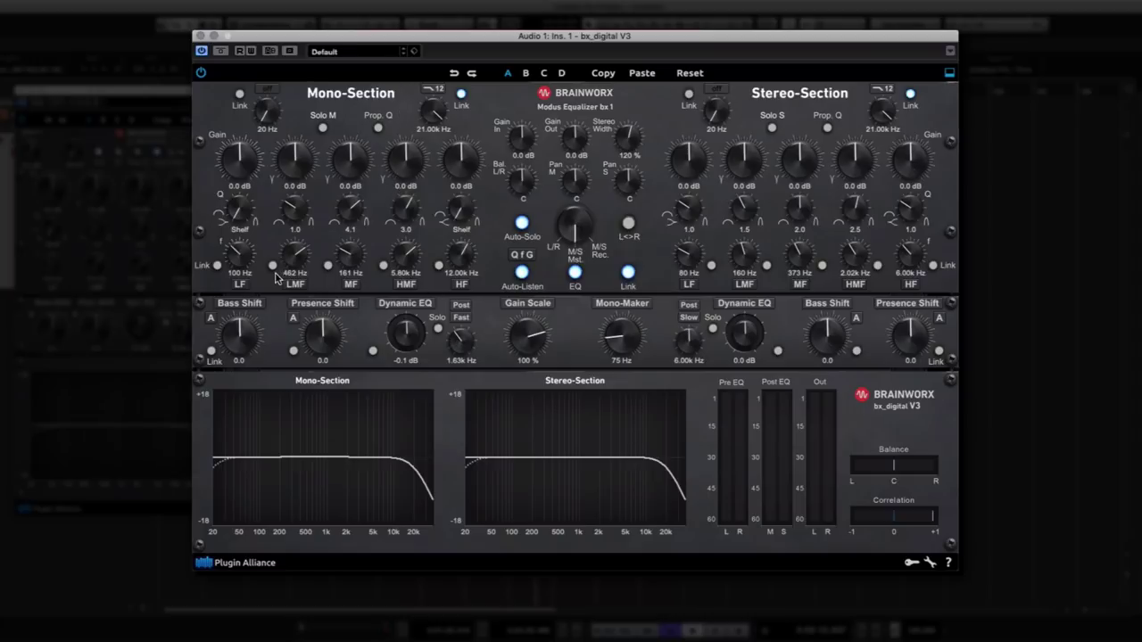
pyautogui.click(217, 265)
# - Link the LMF, MF, HMF and HF bands across the mono and stereo sections
pyautogui.click(272, 266)
pyautogui.click(328, 266)
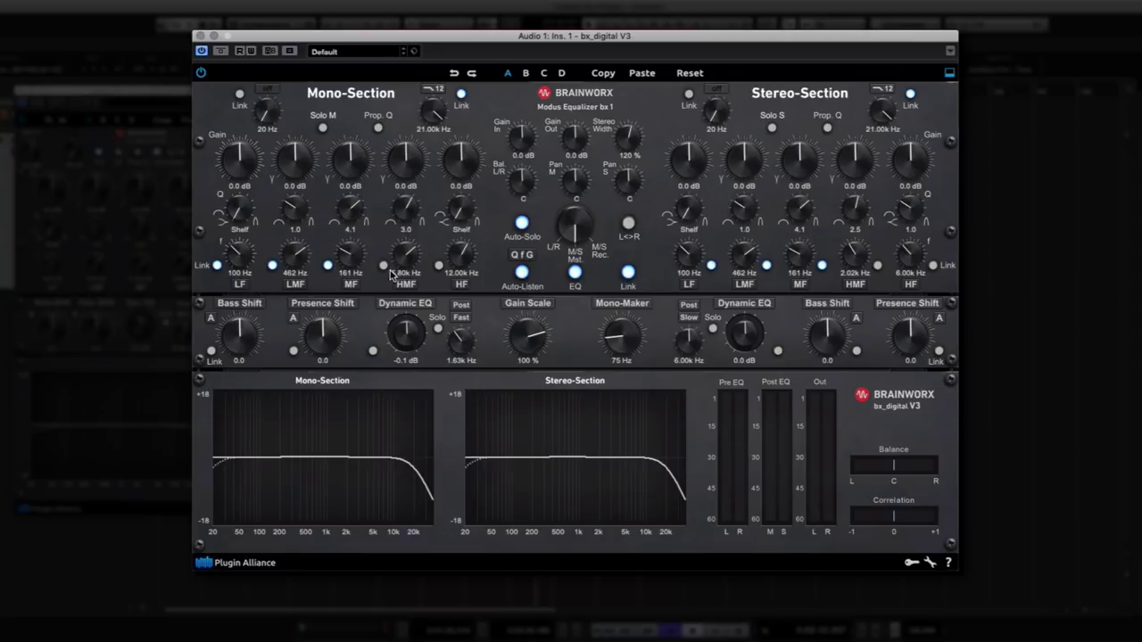
pyautogui.click(383, 266)
pyautogui.click(438, 266)
# - Boost the mid band about 2.5 dB, widen the 5.8 kHz boost, and raise low-mids to +12 dB
pyautogui.moveTo(347, 174); pyautogui.dragTo(412, 237)
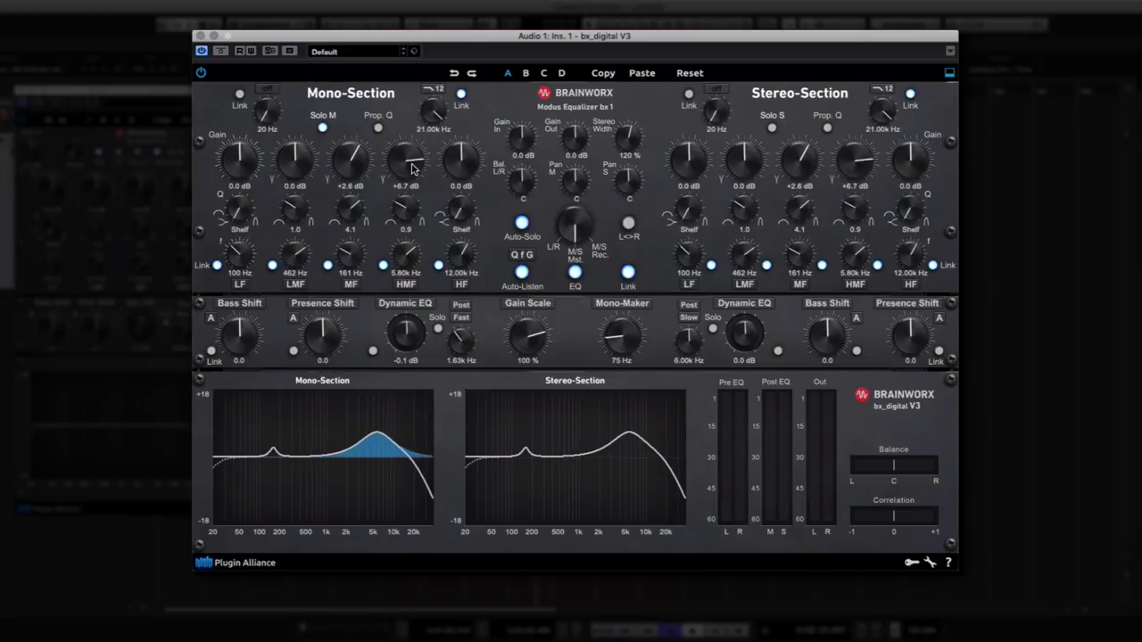
pyautogui.moveTo(412, 169); pyautogui.dragTo(465, 161)
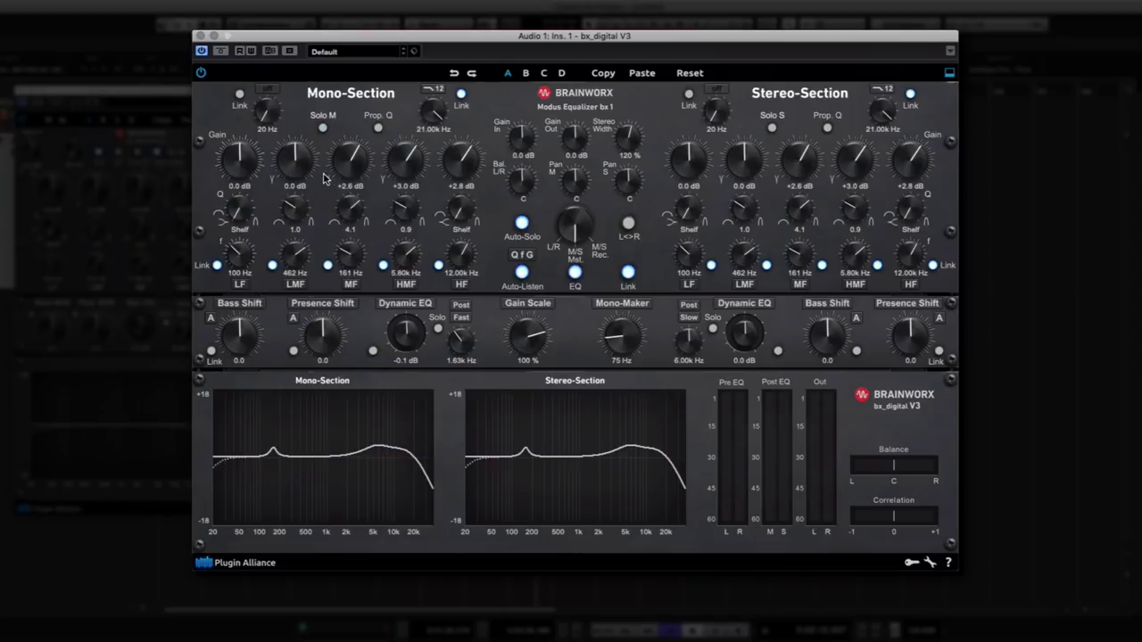
pyautogui.moveTo(313, 166); pyautogui.dragTo(312, 159)
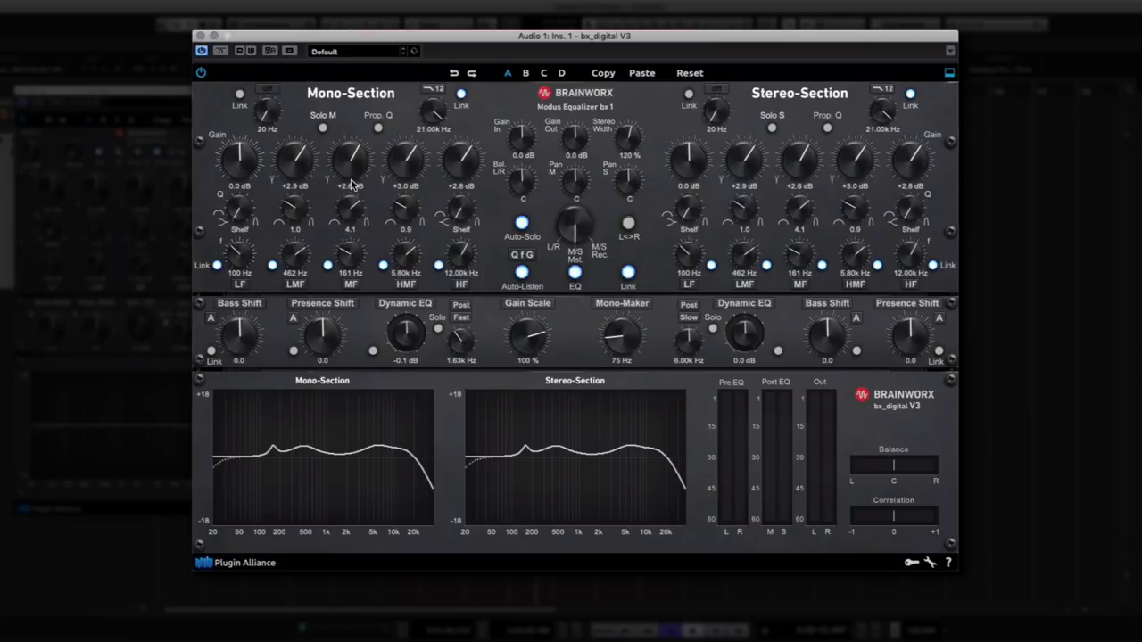
pyautogui.moveTo(296, 161); pyautogui.dragTo(325, 113)
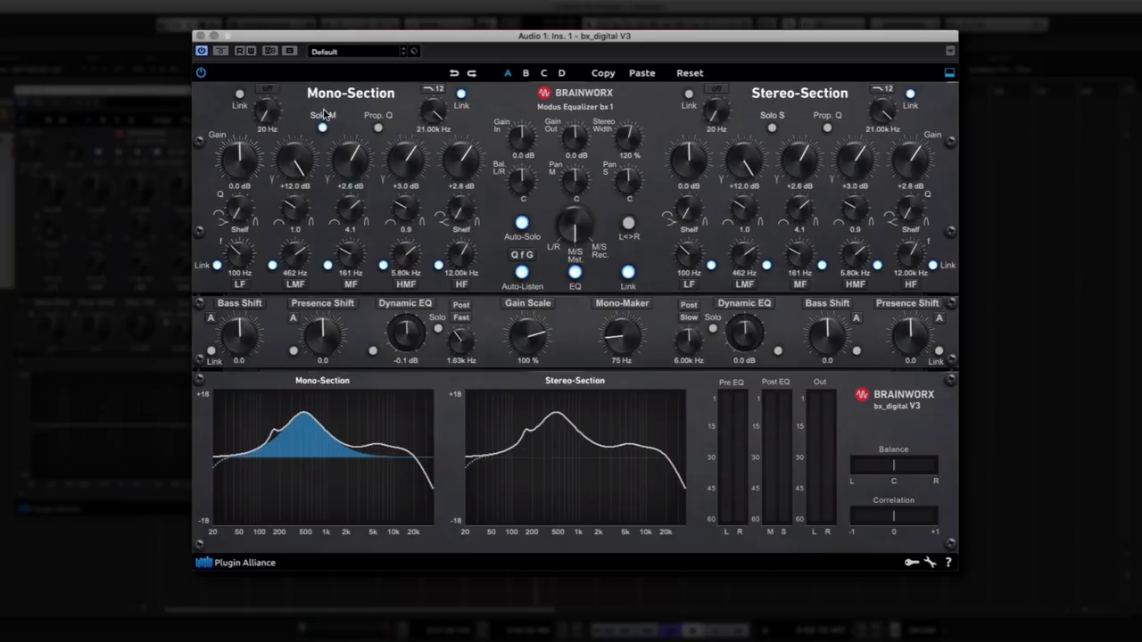
pyautogui.moveTo(350, 197); pyautogui.dragTo(426, 232)
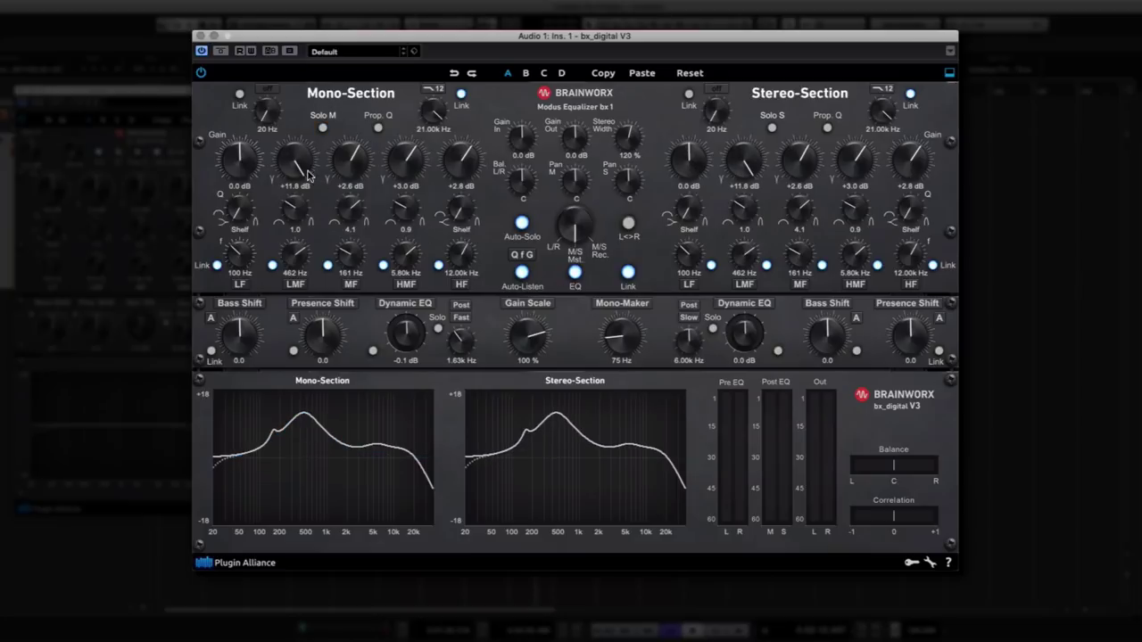
pyautogui.moveTo(308, 174); pyautogui.dragTo(378, 282)
# - Exaggerate the curve to 152% Gain Scale and cut the mid band near 160 Hz
pyautogui.moveTo(528, 344)
pyautogui.mouseDown()
pyautogui.moveTo(529, 304)
pyautogui.moveTo(527, 342)
pyautogui.mouseUp()
pyautogui.moveTo(339, 174); pyautogui.dragTo(343, 245)
pyautogui.moveTo(296, 162)
pyautogui.mouseDown()
pyautogui.moveTo(301, 209)
pyautogui.moveTo(345, 166)
pyautogui.moveTo(275, 165)
pyautogui.mouseUp()
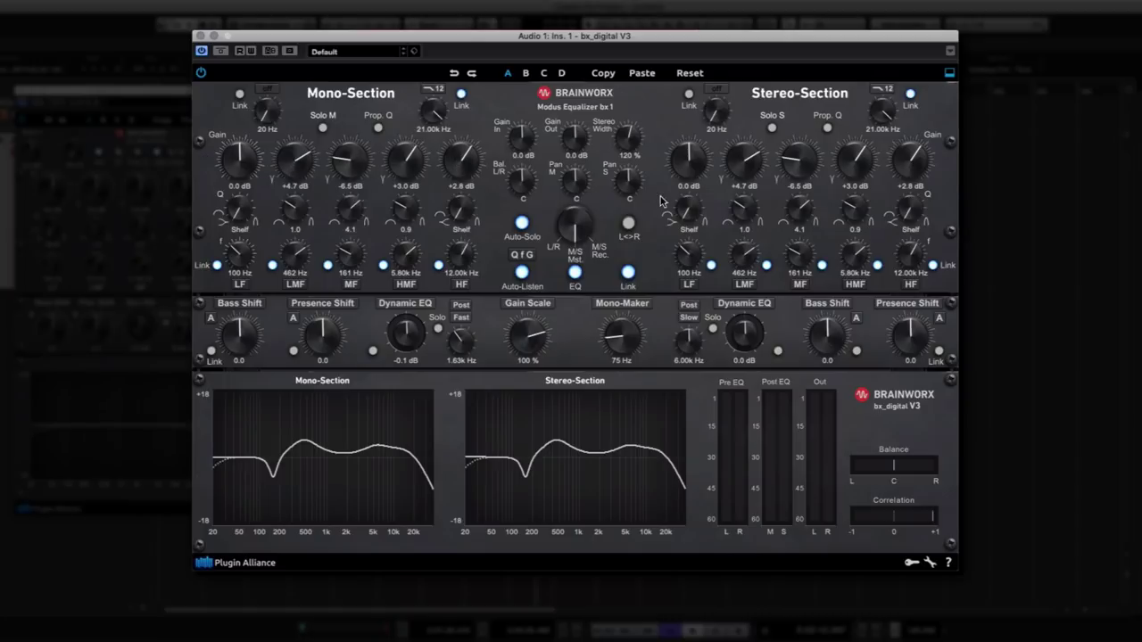
# - Unlink the stereo LF, LMF, MF, HMF and HF bands from the mono section
pyautogui.click(711, 265)
pyautogui.click(767, 265)
pyautogui.click(821, 265)
pyautogui.click(877, 265)
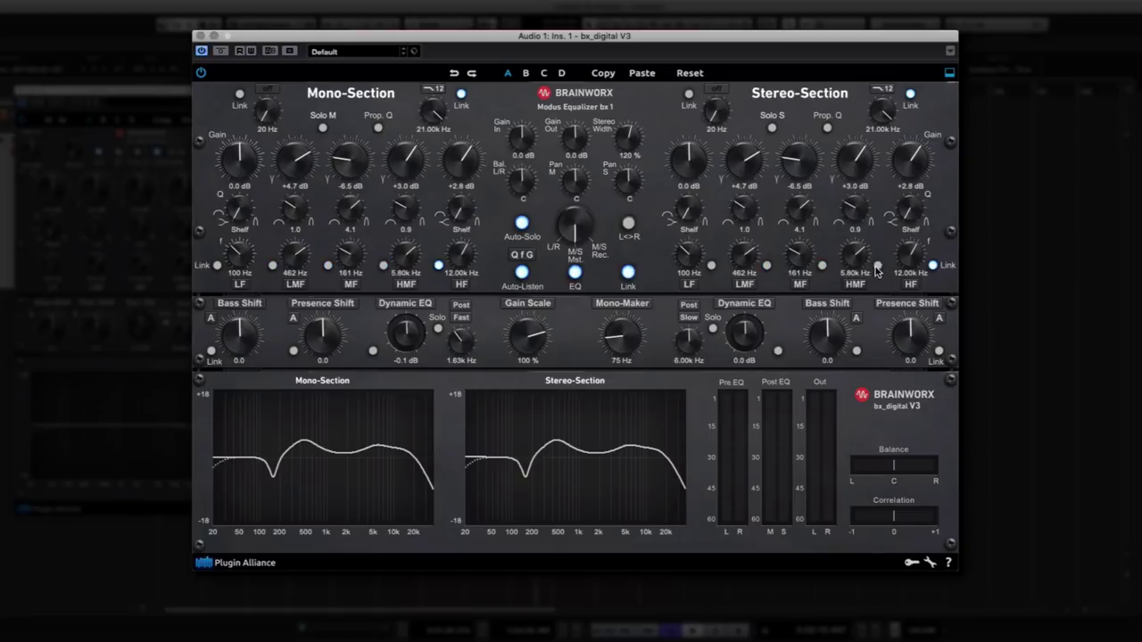
pyautogui.click(934, 266)
# - Cut the stereo low-mids and high-mids, lower the stereo high shelf to +0.6 dB, and set Gain Scale to 153%
pyautogui.moveTo(810, 167); pyautogui.dragTo(763, 219)
pyautogui.moveTo(851, 175)
pyautogui.mouseDown()
pyautogui.moveTo(857, 159)
pyautogui.moveTo(849, 178)
pyautogui.mouseUp()
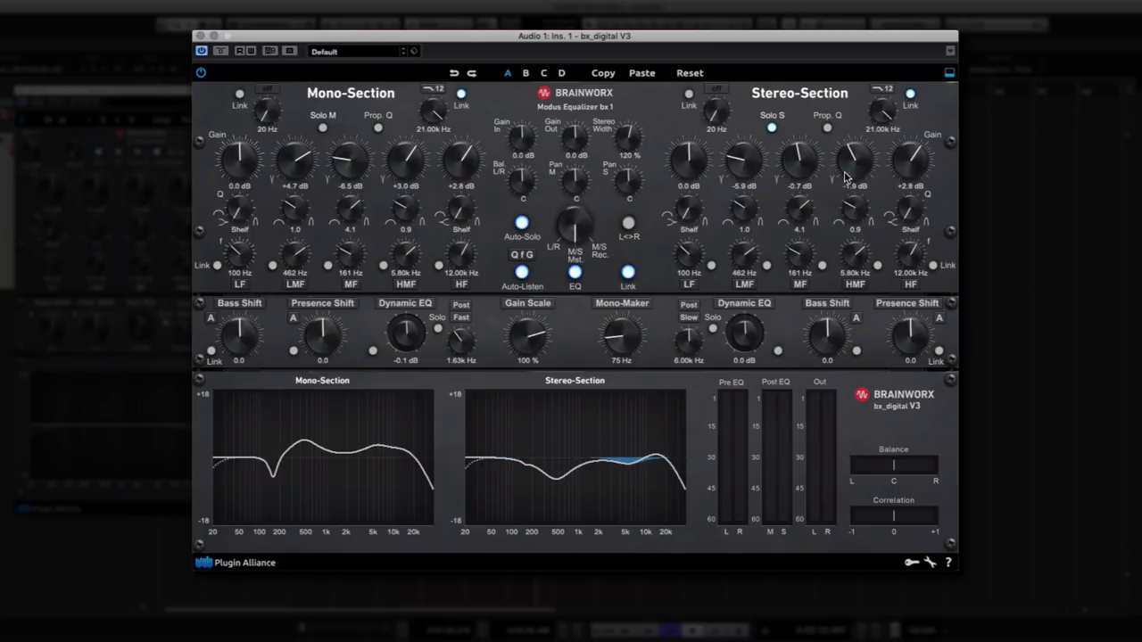
pyautogui.moveTo(919, 168); pyautogui.dragTo(914, 177)
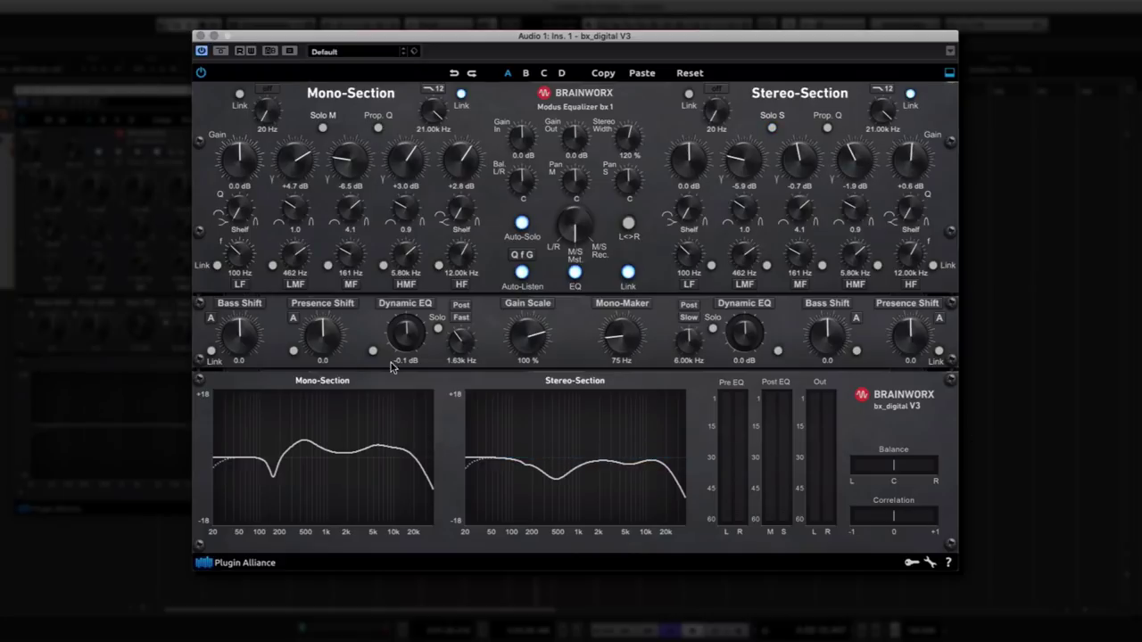
pyautogui.moveTo(539, 331); pyautogui.dragTo(527, 371)
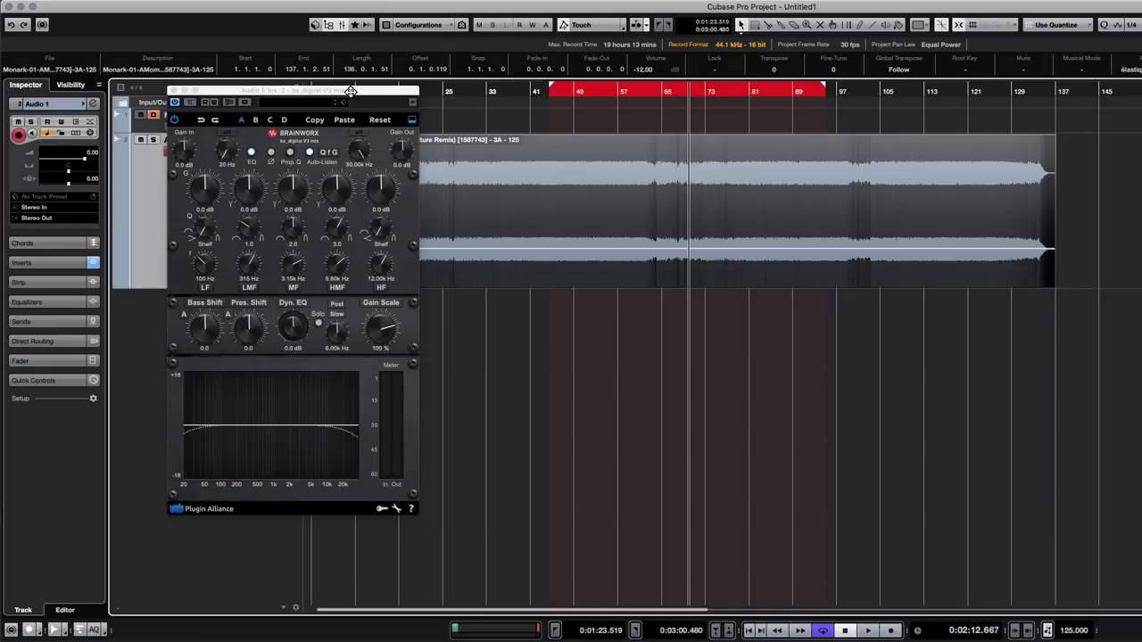
pyautogui.moveTo(293, 97); pyautogui.dragTo(659, 98)
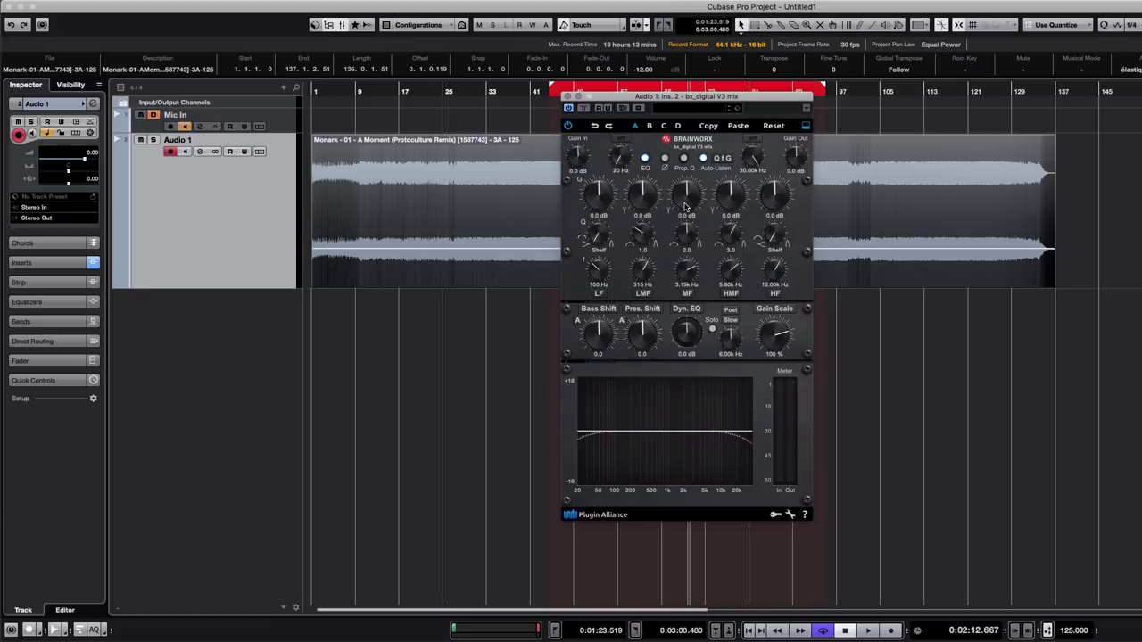
# - Boost the mid band about +3.4 dB and set a +3.8 dB high shelf at 6.72 kHz
pyautogui.moveTo(686, 206); pyautogui.dragTo(687, 246)
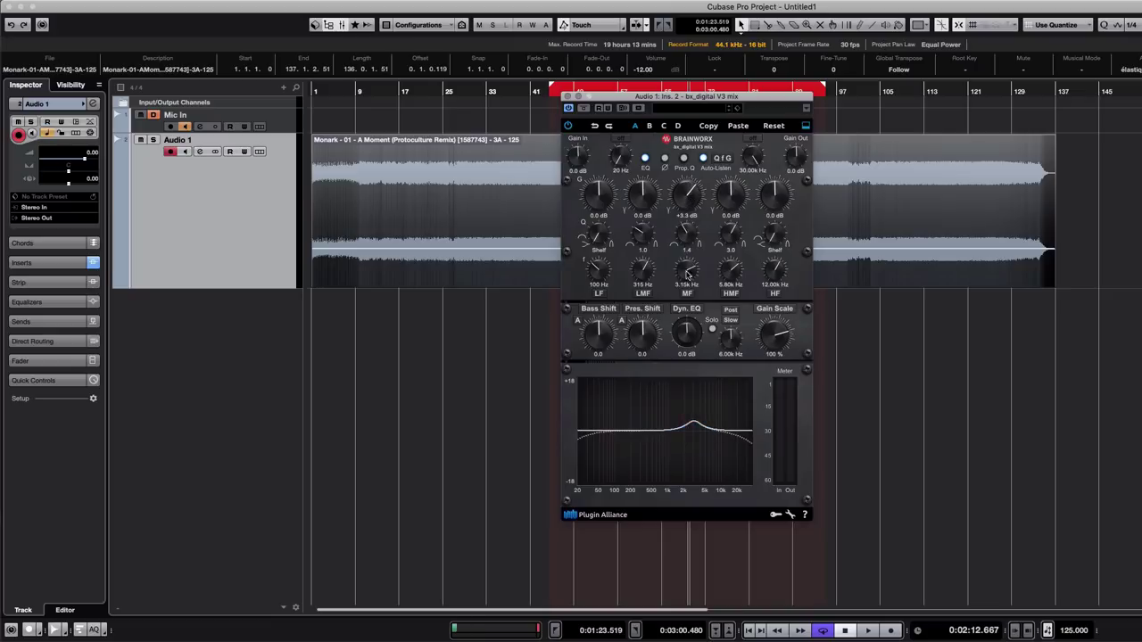
pyautogui.moveTo(688, 191); pyautogui.dragTo(691, 198)
pyautogui.moveTo(781, 197); pyautogui.dragTo(781, 193)
pyautogui.moveTo(784, 186); pyautogui.dragTo(783, 198)
pyautogui.moveTo(785, 275); pyautogui.dragTo(782, 286)
pyautogui.moveTo(778, 224); pyautogui.dragTo(778, 207)
# - Move the mid band to 2.26 kHz with a +2.7 dB boost
pyautogui.moveTo(695, 202)
pyautogui.mouseDown()
pyautogui.moveTo(694, 212)
pyautogui.moveTo(653, 203)
pyautogui.moveTo(656, 192)
pyautogui.moveTo(652, 233)
pyautogui.moveTo(684, 190)
pyautogui.moveTo(730, 191)
pyautogui.mouseUp()
pyautogui.moveTo(682, 262); pyautogui.dragTo(689, 269)
pyautogui.moveTo(694, 214); pyautogui.dragTo(695, 206)
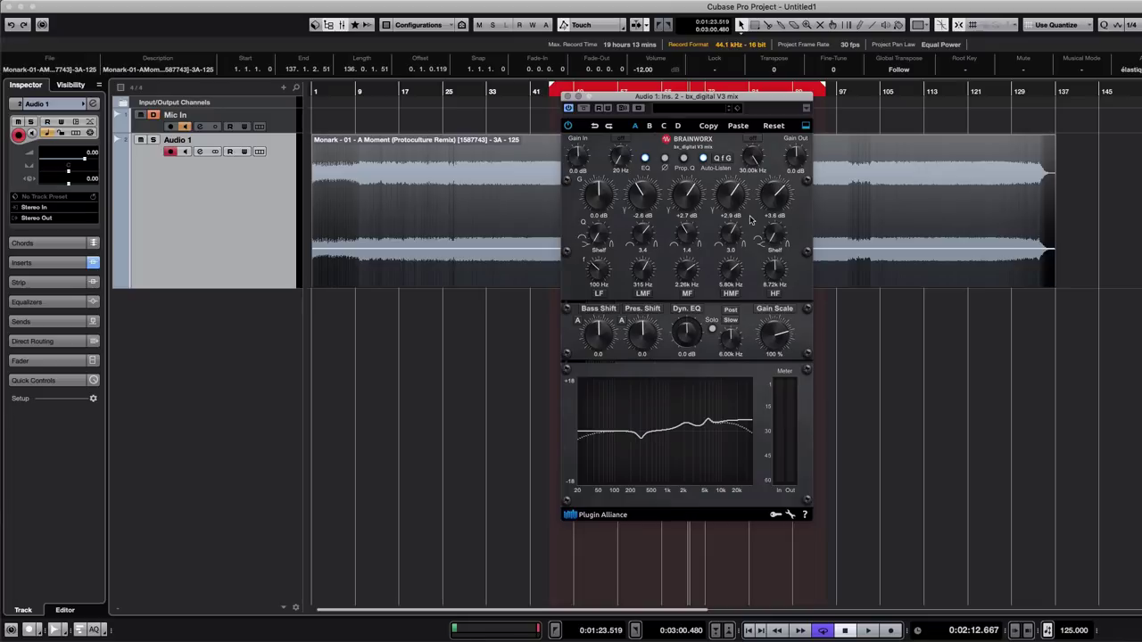
pyautogui.click(453, 318)
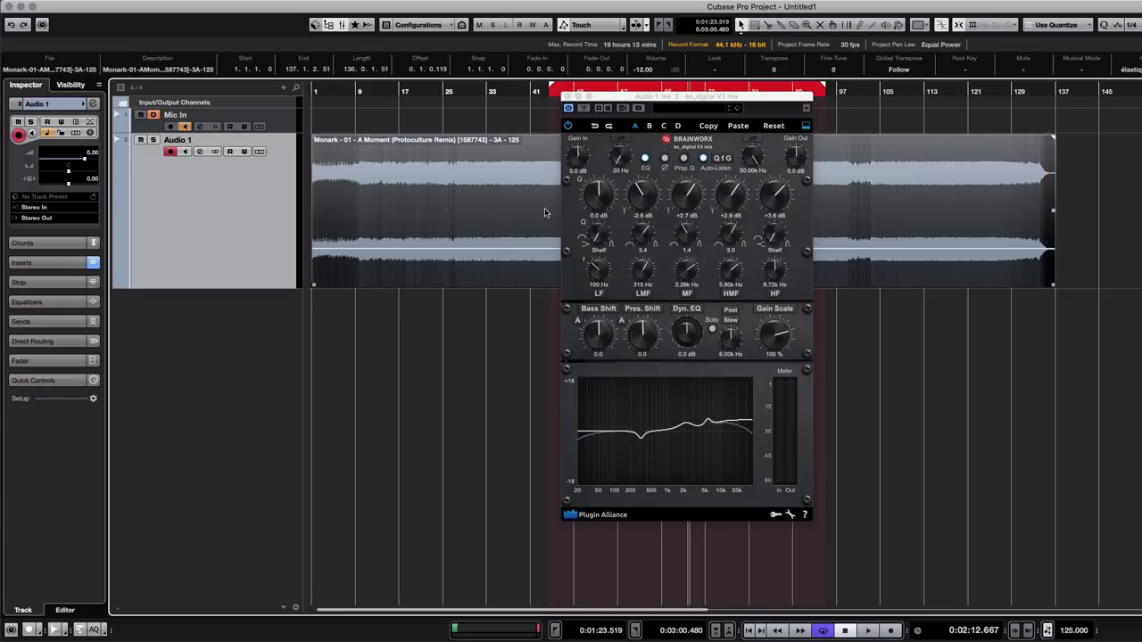
# - Add an audio track Audio 01 with Stereo configuration, then open the MixConsole with F3
pyautogui.rightClick(260, 355)
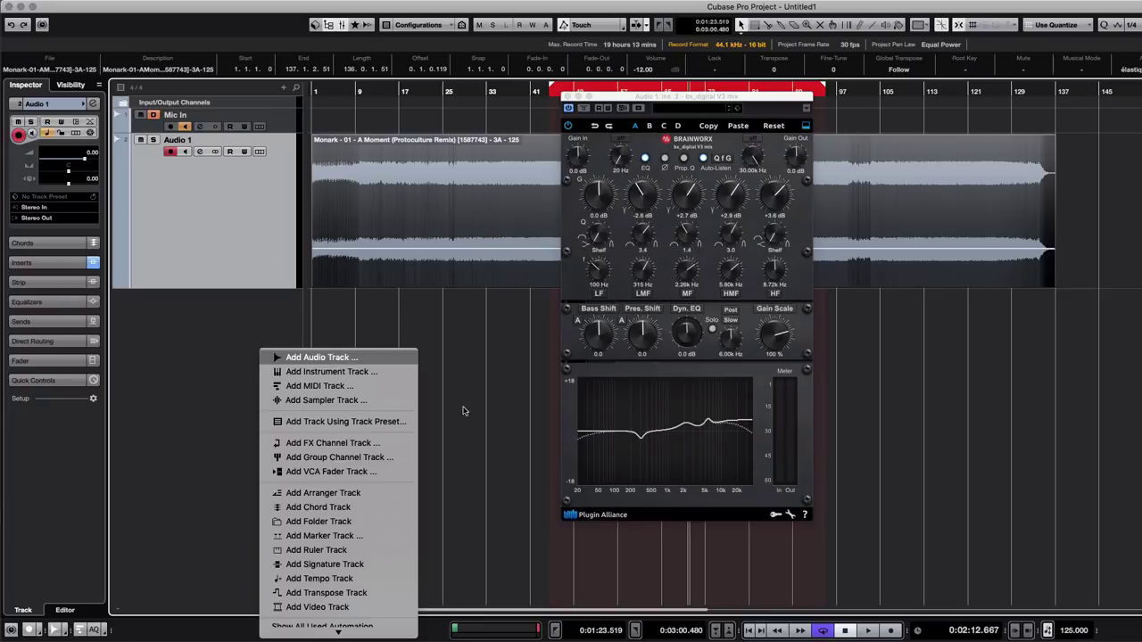
pyautogui.press('Return')
pyautogui.click(346, 140)
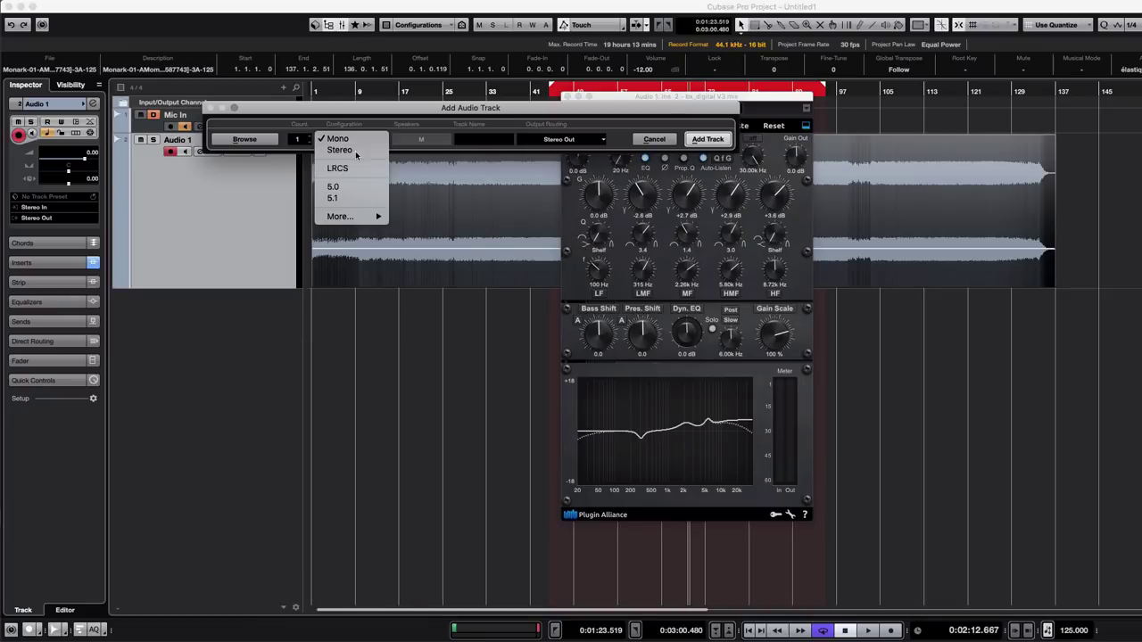
pyautogui.click(343, 150)
pyautogui.press('Escape')
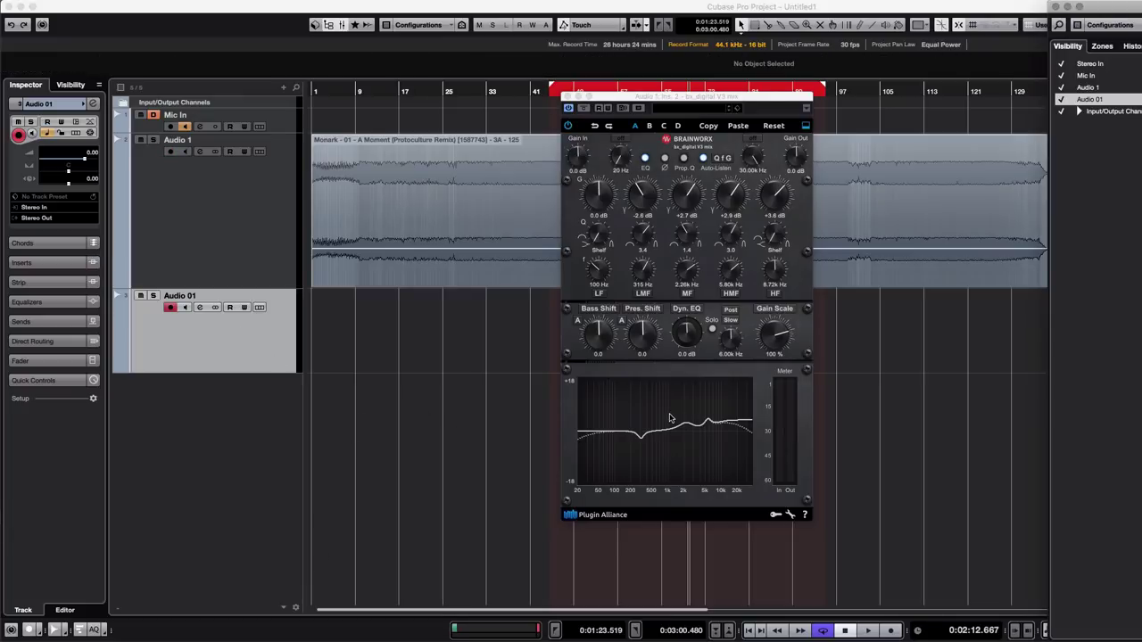
pyautogui.press('F3')
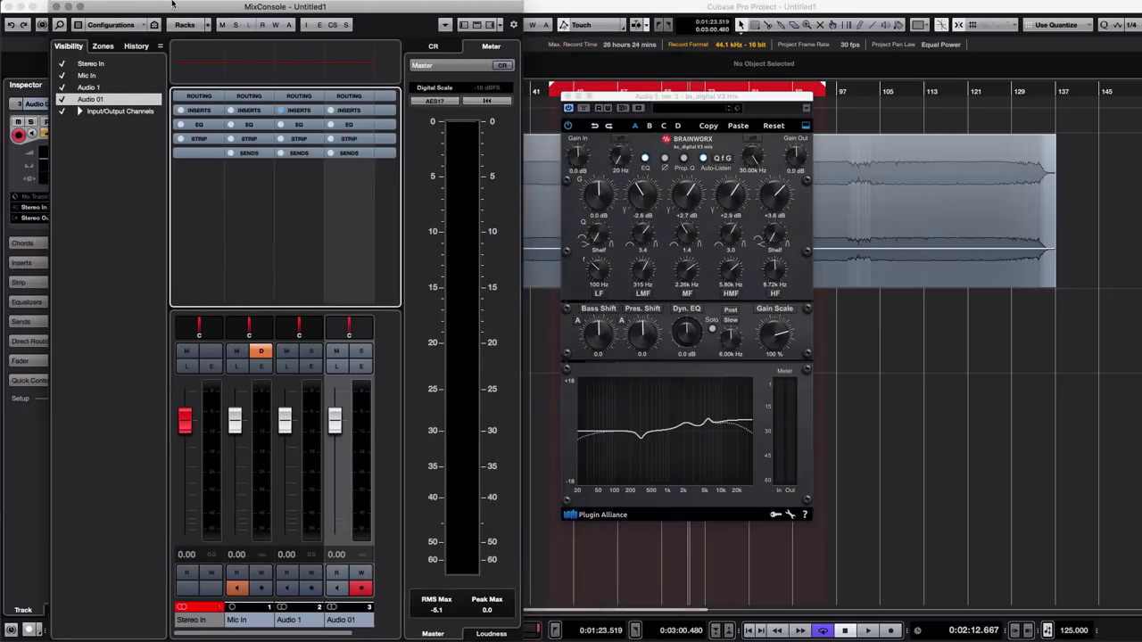
# - Alt-drag the bx_digital V3 mix insert onto Audio 01 and place the copy's editor beside the original
pyautogui.click(302, 109)
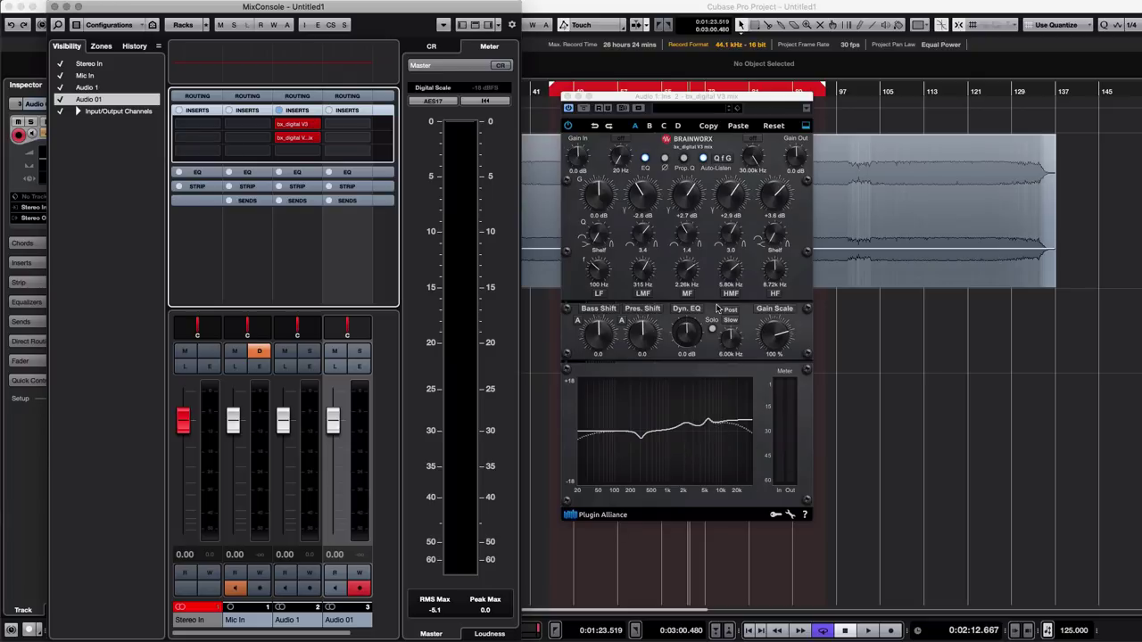
pyautogui.moveTo(288, 141)
pyautogui.moveTo(287, 141); pyautogui.dragTo(341, 138)
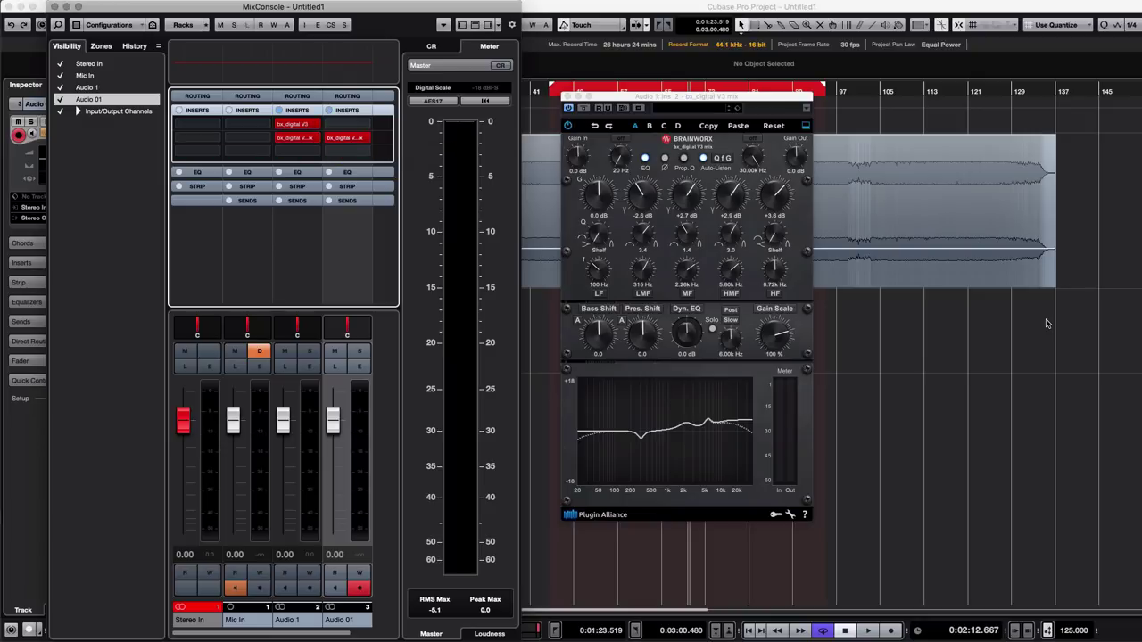
pyautogui.doubleClick(348, 141)
pyautogui.moveTo(215, 134); pyautogui.dragTo(938, 100)
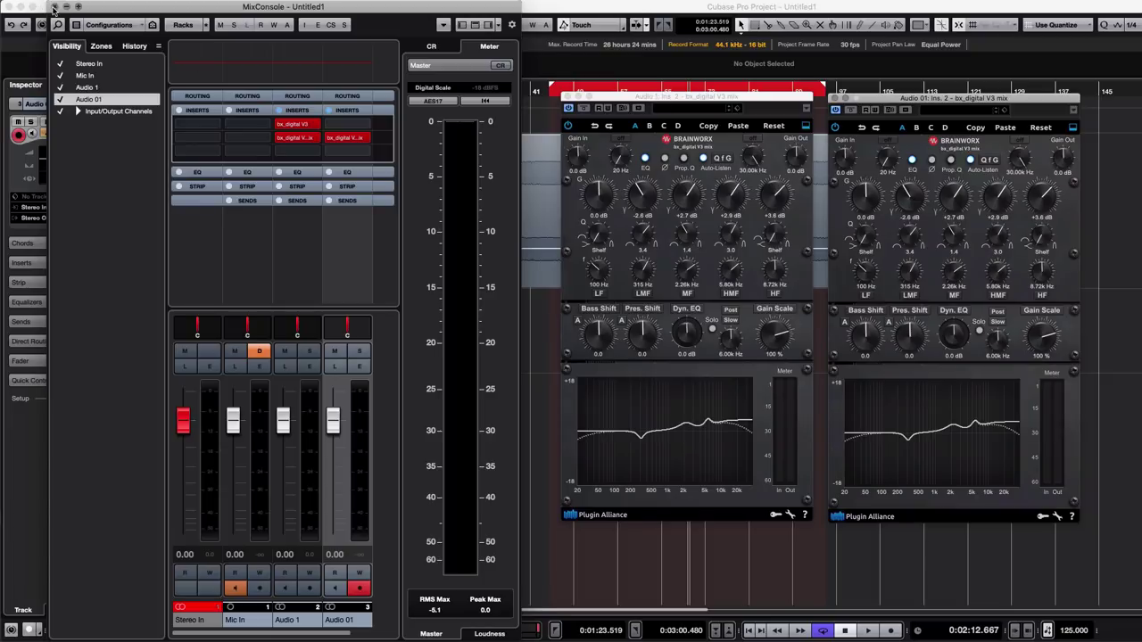
# - Close the MixConsole and set the Audio 01 copy's Gain Scale to exactly -100%
pyautogui.click(12, 6)
pyautogui.moveTo(900, 106); pyautogui.dragTo(893, 104)
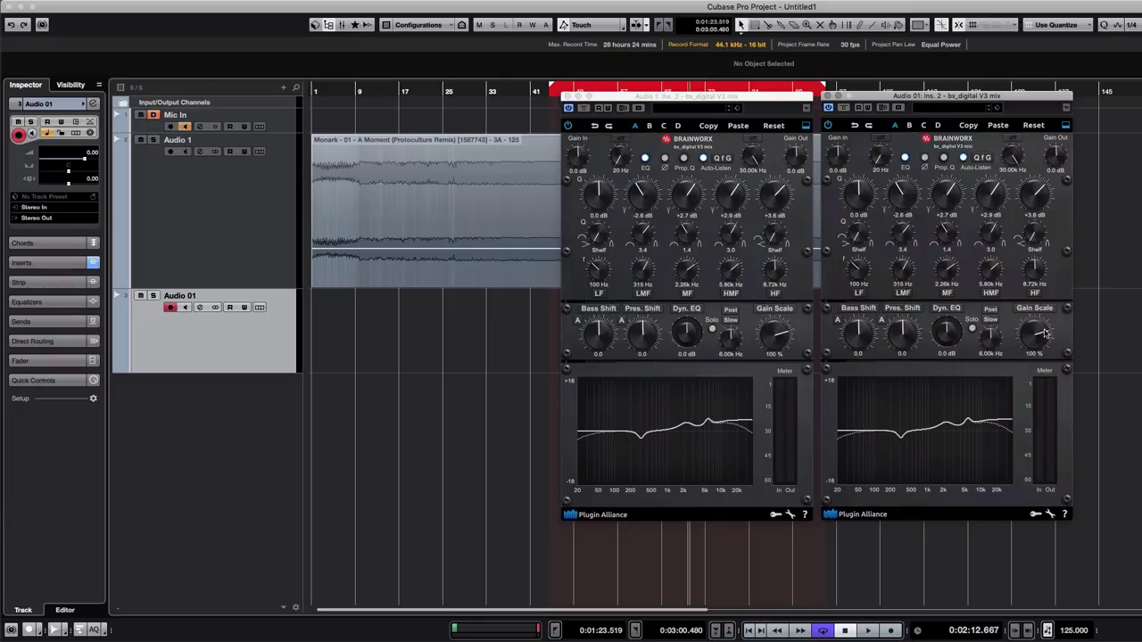
pyautogui.moveTo(1040, 335); pyautogui.dragTo(1042, 380)
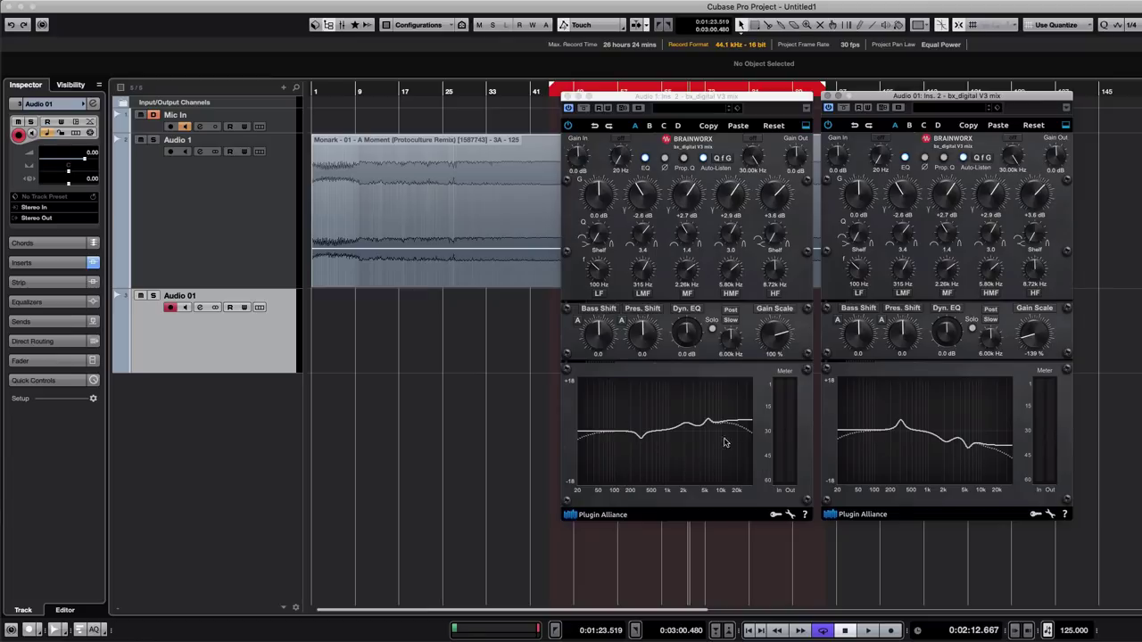
pyautogui.moveTo(1039, 347); pyautogui.dragTo(1040, 333)
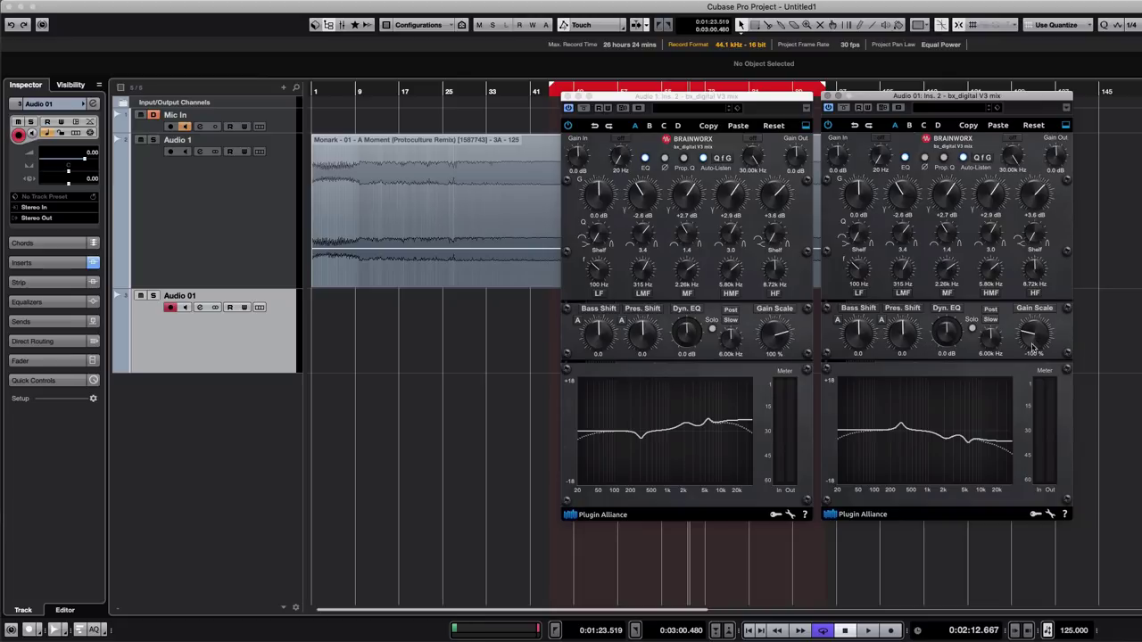
pyautogui.moveTo(1038, 340); pyautogui.dragTo(1026, 330)
pyautogui.moveTo(1035, 338); pyautogui.dragTo(1035, 334)
pyautogui.moveTo(864, 96); pyautogui.dragTo(863, 98)
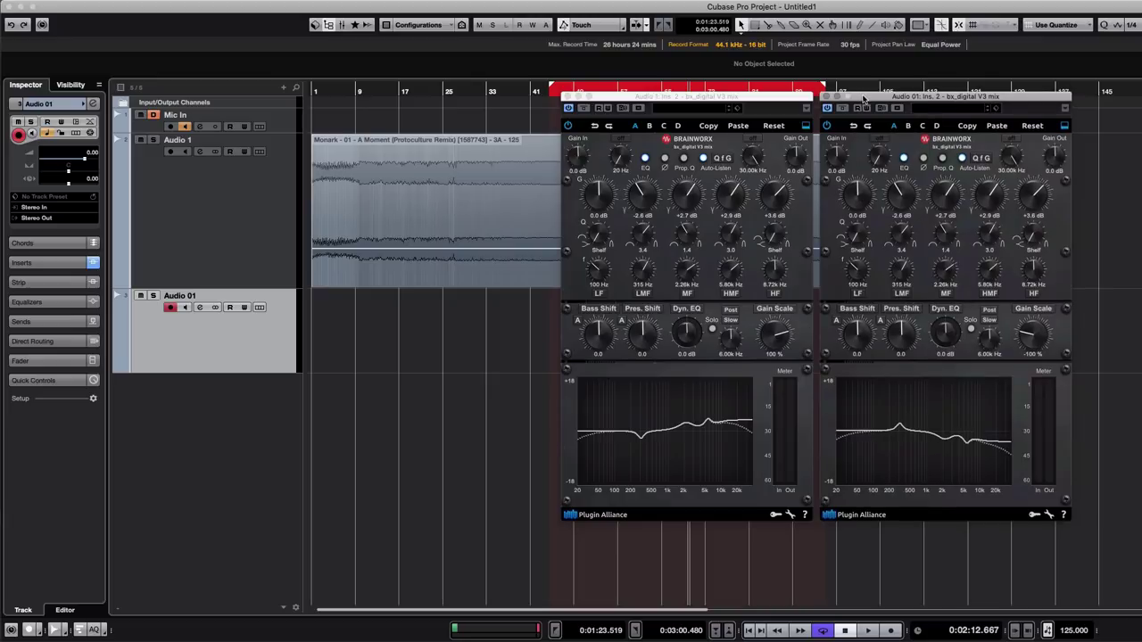